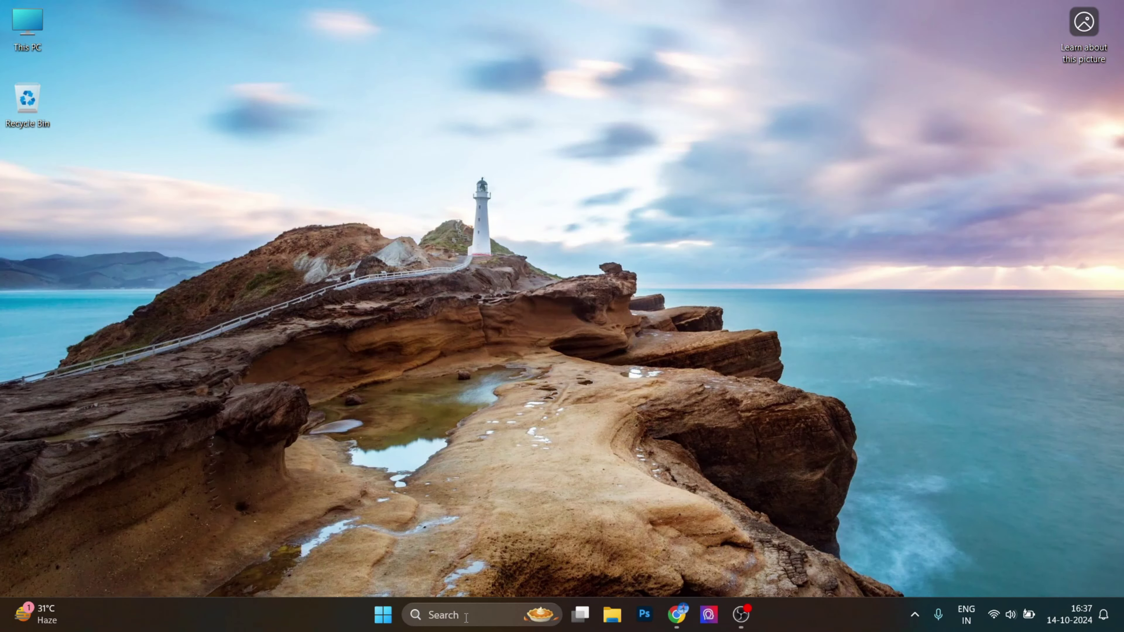
- Open the Windows Features settings from Programs and Features in Control Panel
{"action": "left_click", "coordinate": [465, 617]}
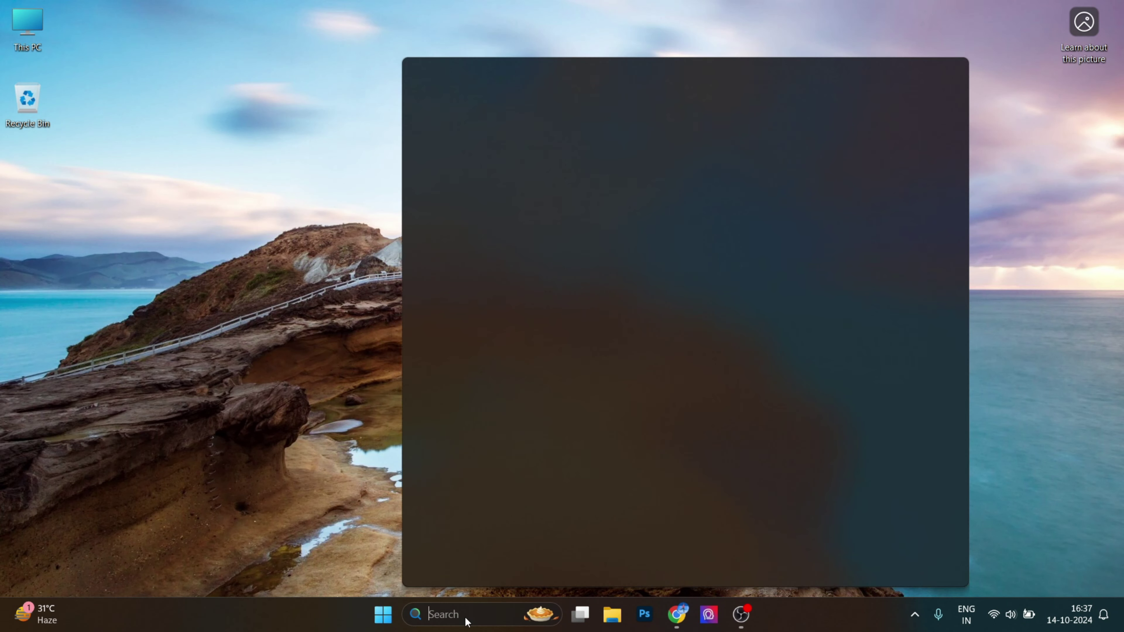
{"action": "type", "text": "con"}
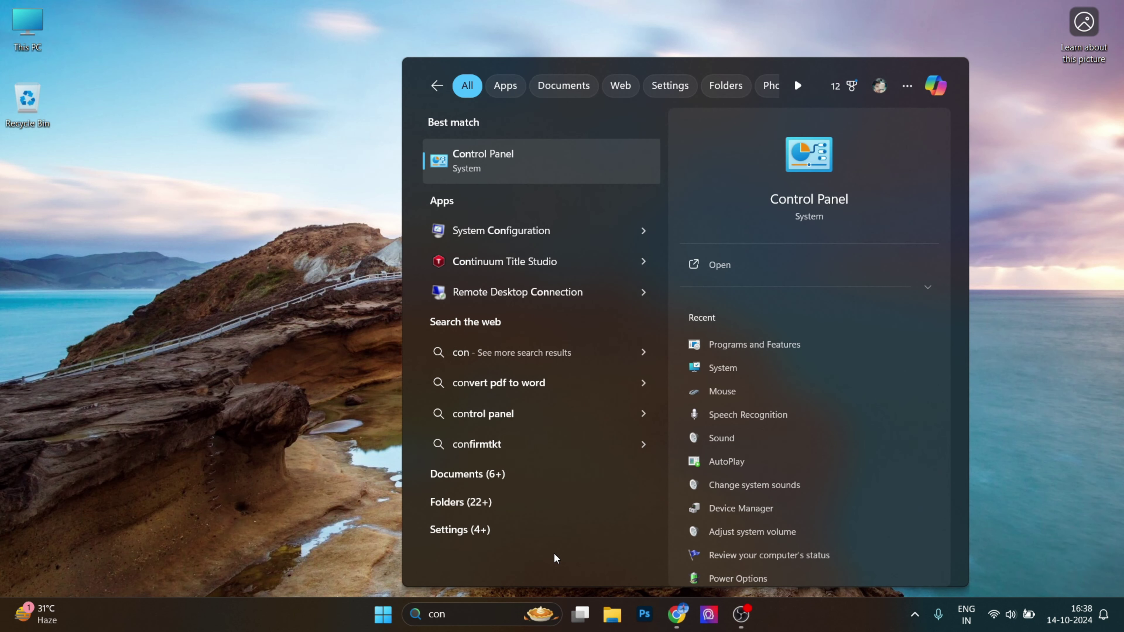
{"action": "key", "text": "Return"}
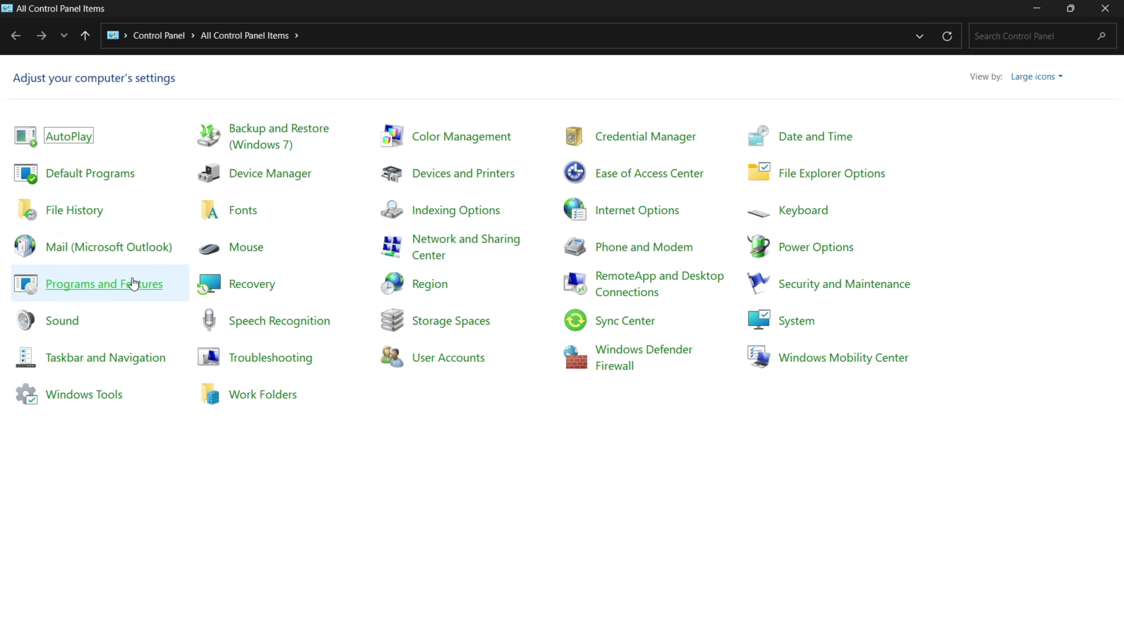
{"action": "left_click", "coordinate": [103, 293]}
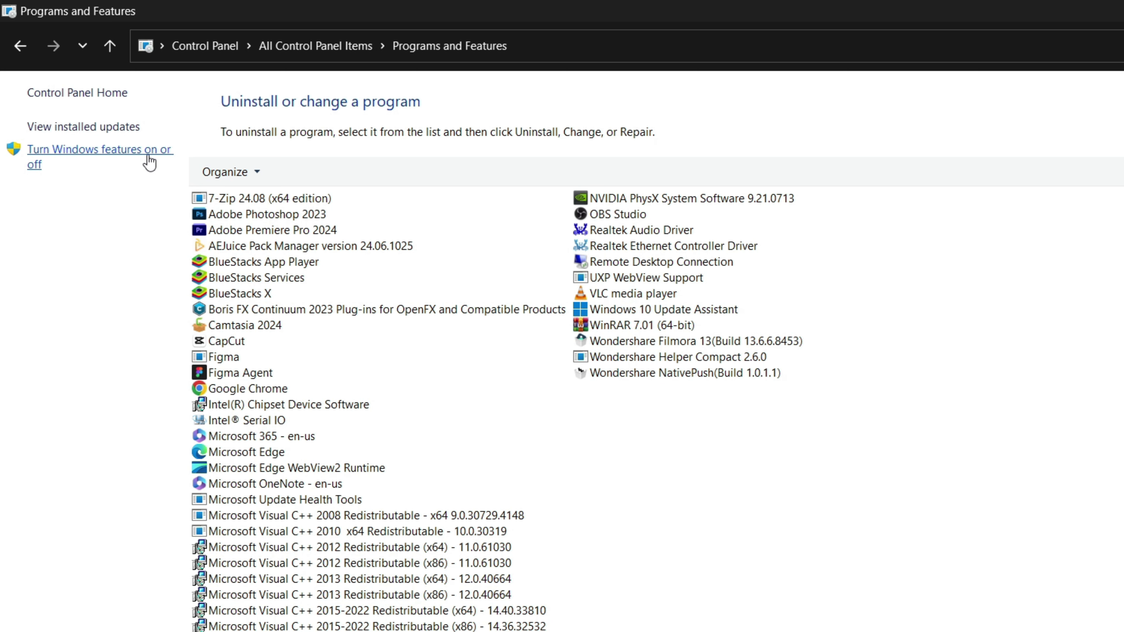
{"action": "left_click", "coordinate": [78, 153]}
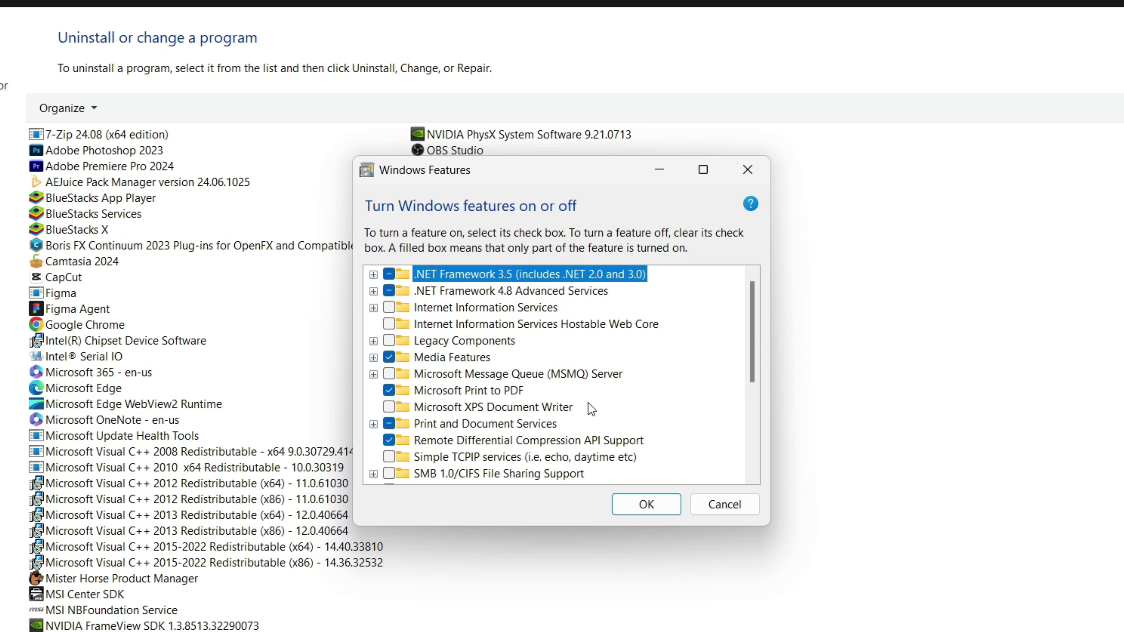
- Turn on Windows Hypervisor Platform and Windows Subsystem for Linux, and apply the feature changes
{"action": "scroll", "coordinate": [592, 408], "scroll_direction": "down", "scroll_amount": 3}
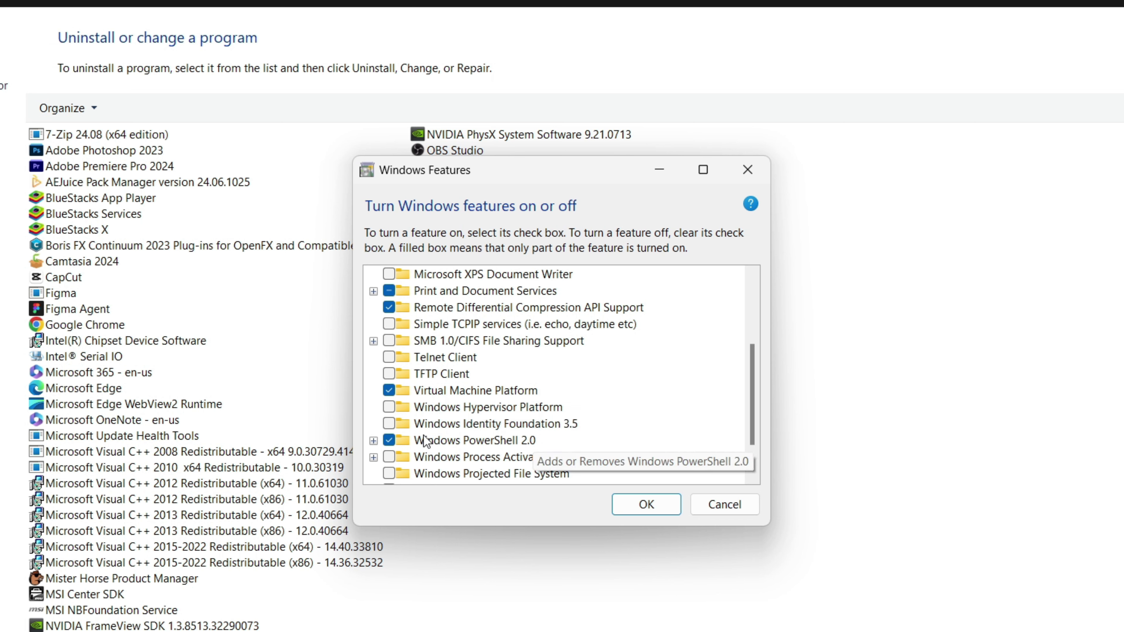
{"action": "left_click", "coordinate": [389, 407]}
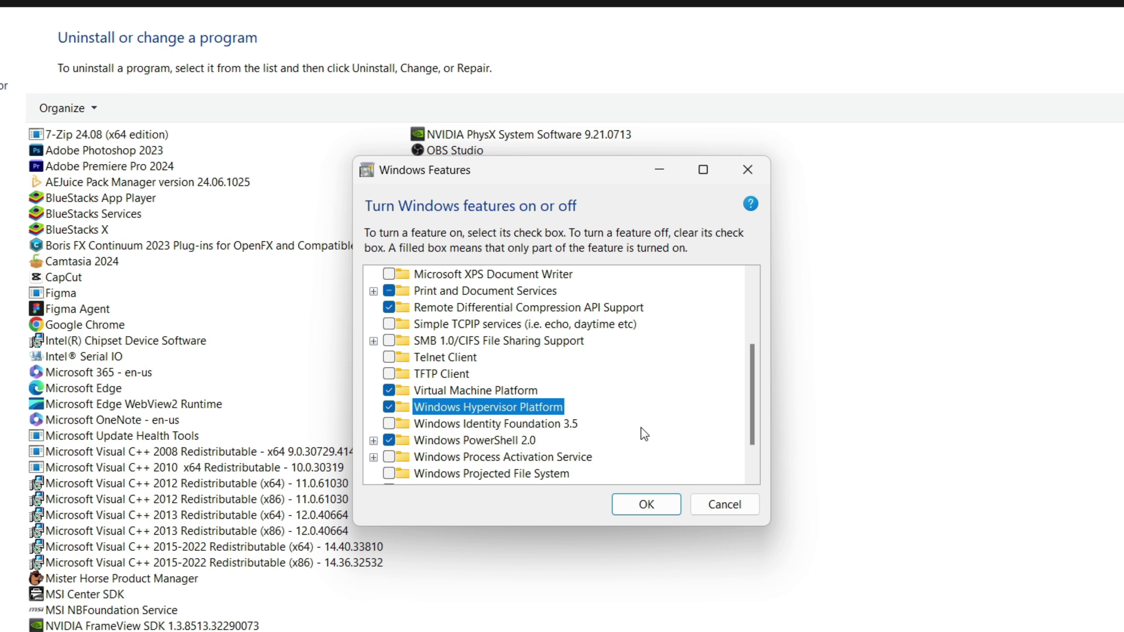
{"action": "scroll", "coordinate": [641, 428], "scroll_direction": "down", "scroll_amount": 1}
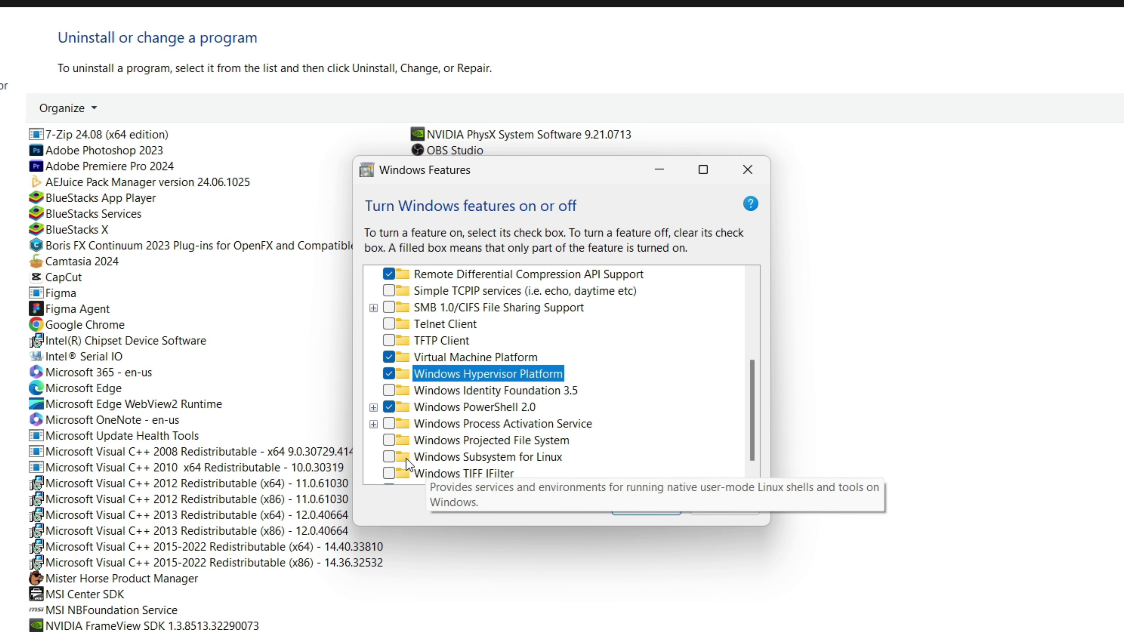
{"action": "left_click", "coordinate": [389, 457]}
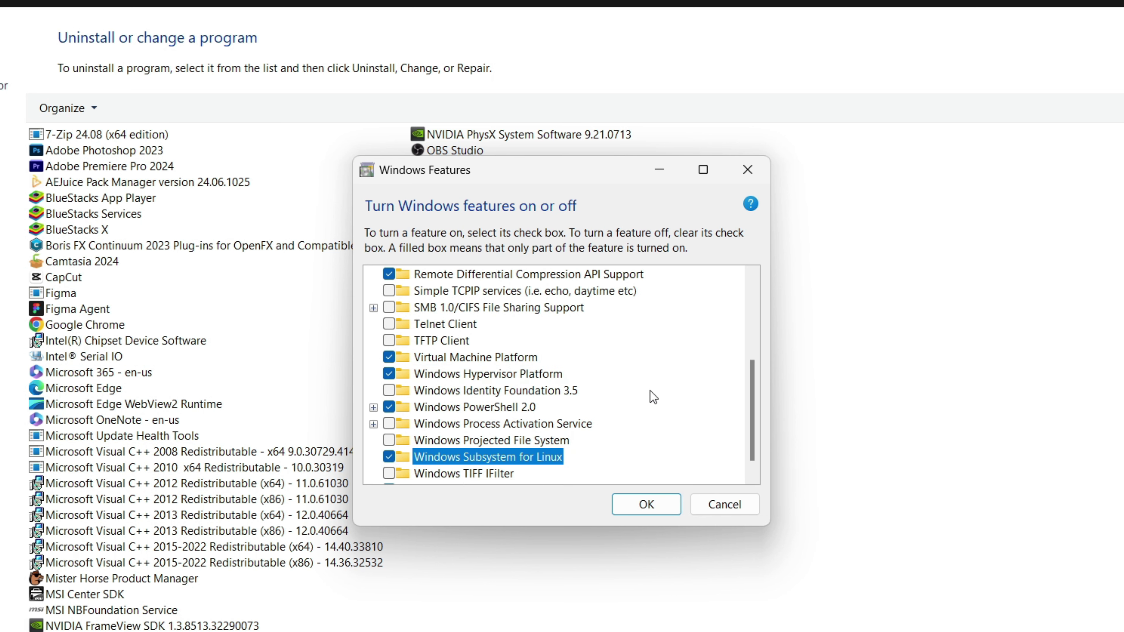
{"action": "left_click", "coordinate": [640, 507]}
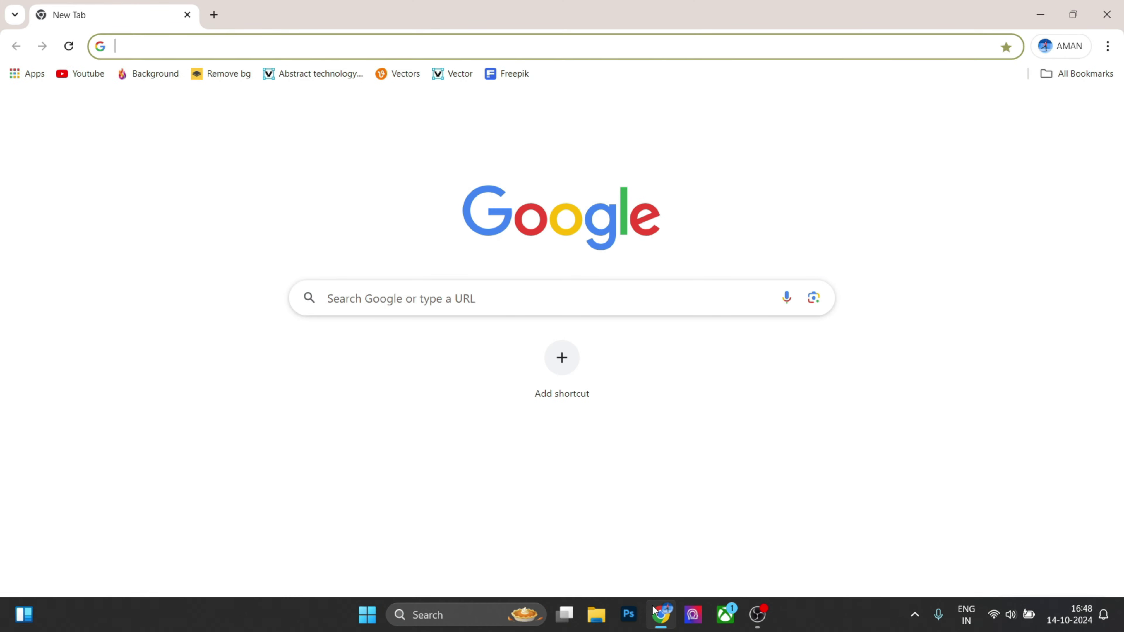
- Search Google in Chrome for "wsa builds" and open the MustardChef/WSABuilds GitHub repository
{"action": "left_click", "coordinate": [647, 292]}
{"action": "type", "text": "wsa "}
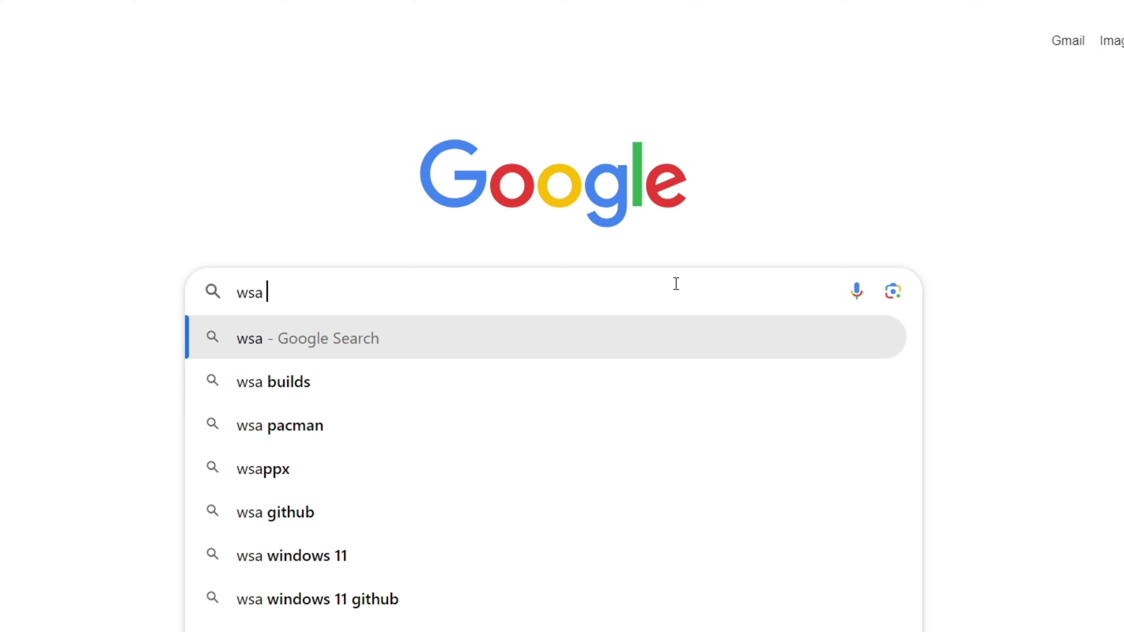
{"action": "type", "text": "builds"}
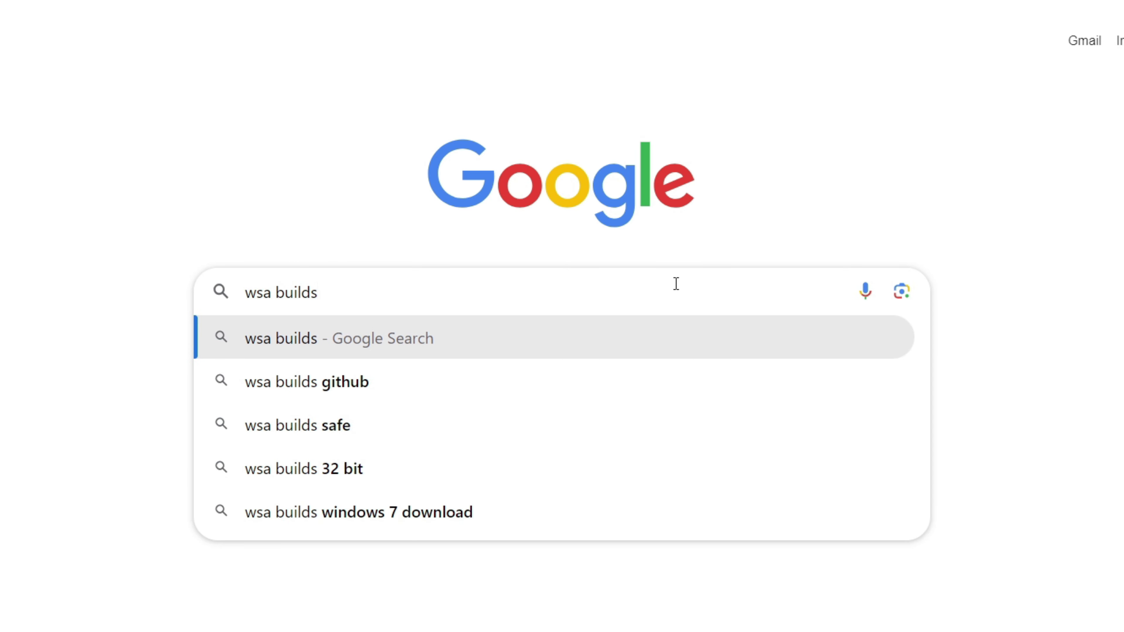
{"action": "key", "text": "Return"}
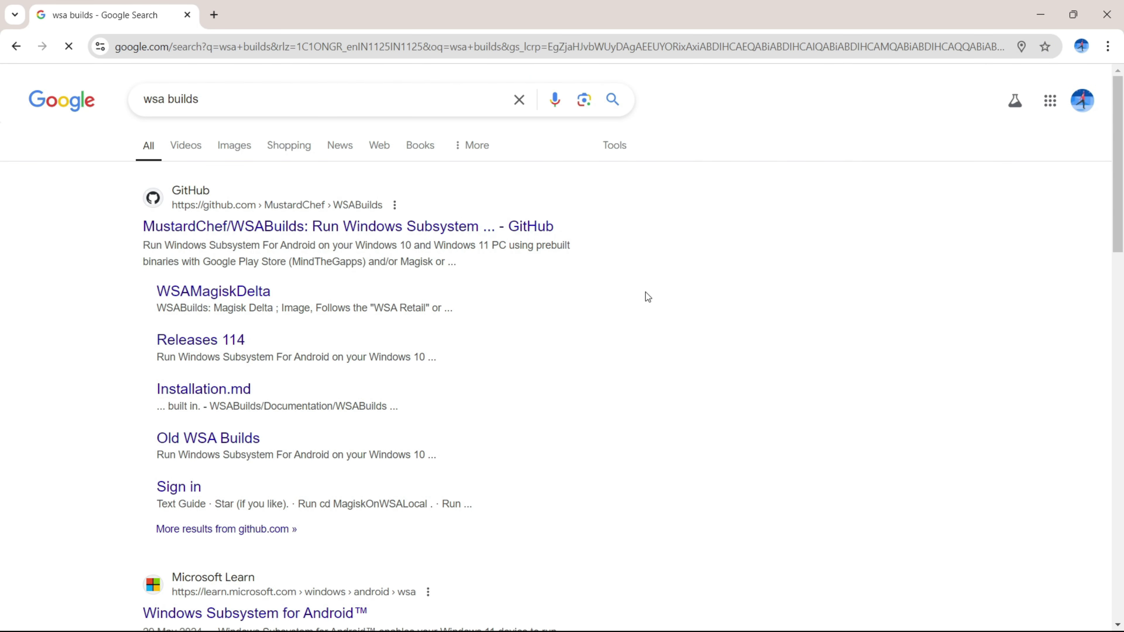
{"action": "left_click", "coordinate": [284, 228]}
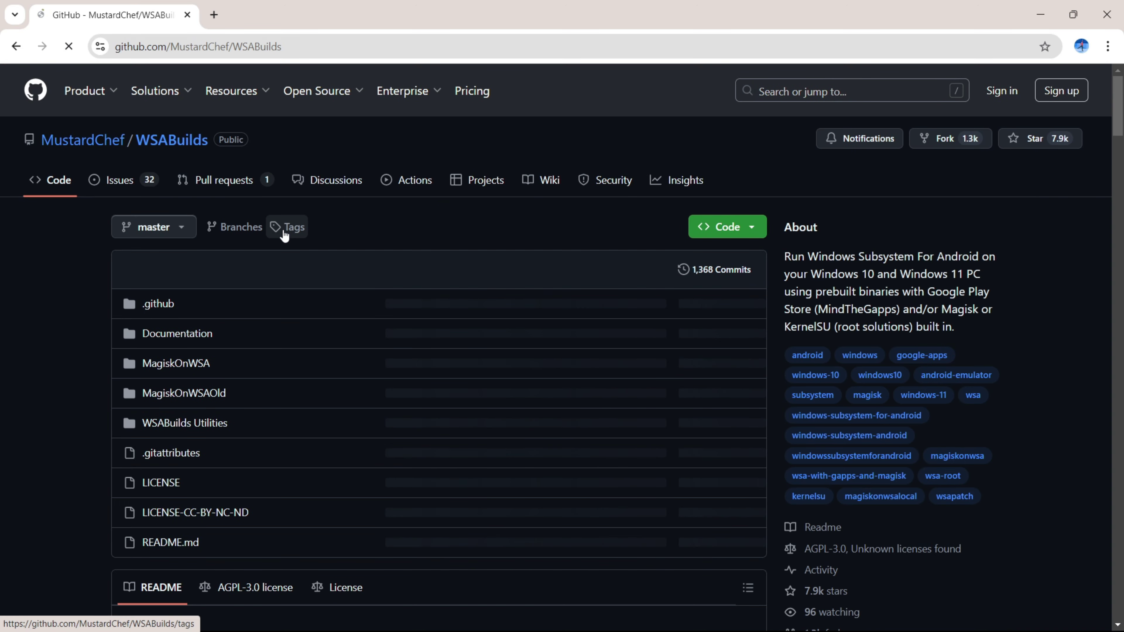
- Download WSA_2311.40000.5.0_x64_Release-Nightly-GApps-13.0-NoAmazon.7z from the latest stable Windows 11 x64 release
{"action": "left_click_drag", "start_coordinate": [1119, 110], "coordinate": [1095, 306]}
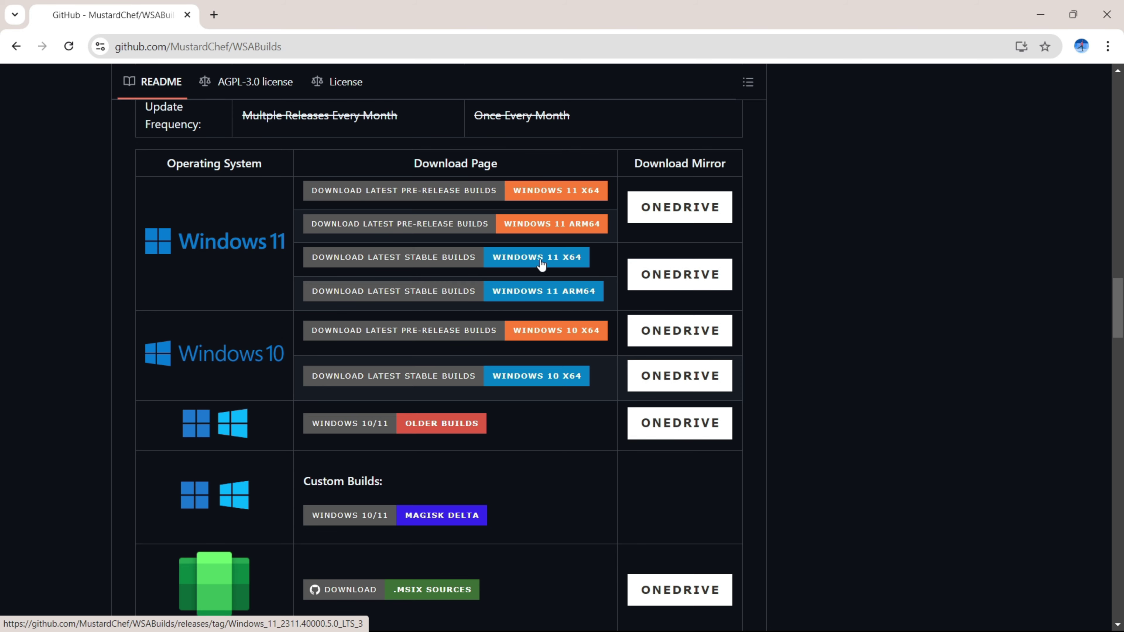
{"action": "left_click", "coordinate": [554, 261]}
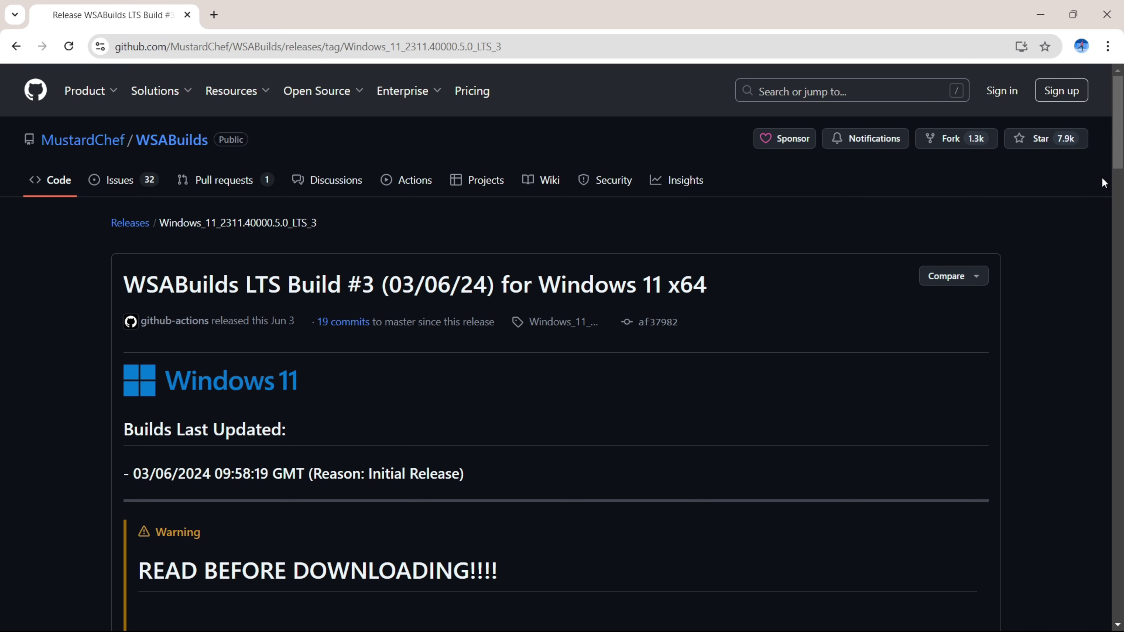
{"action": "left_click_drag", "start_coordinate": [1117, 155], "coordinate": [1117, 602]}
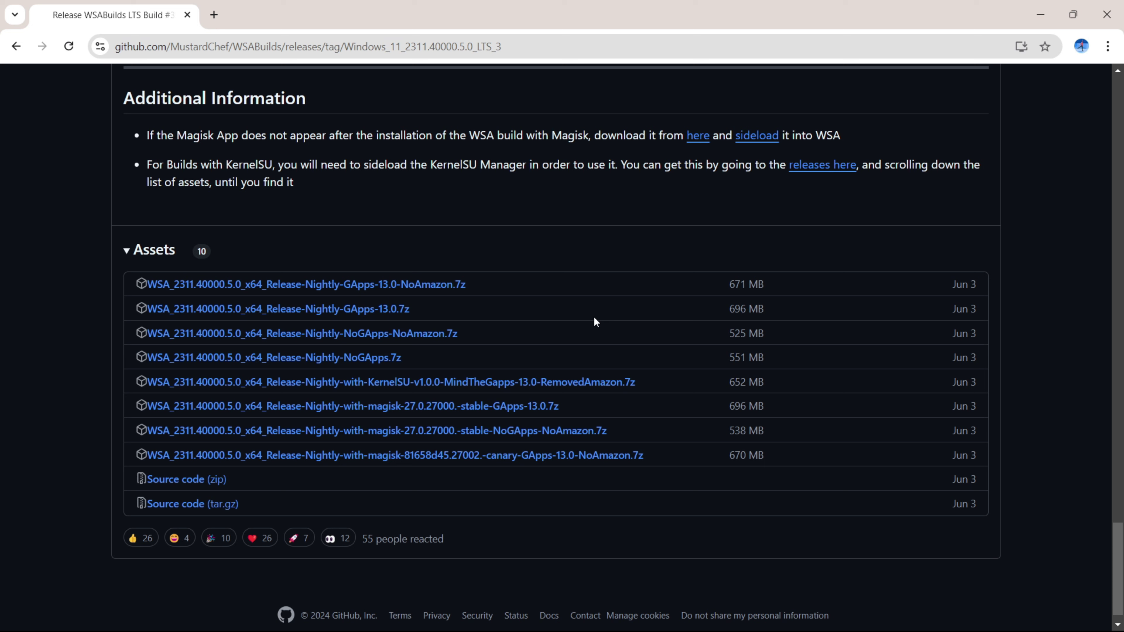
{"action": "left_click", "coordinate": [336, 291]}
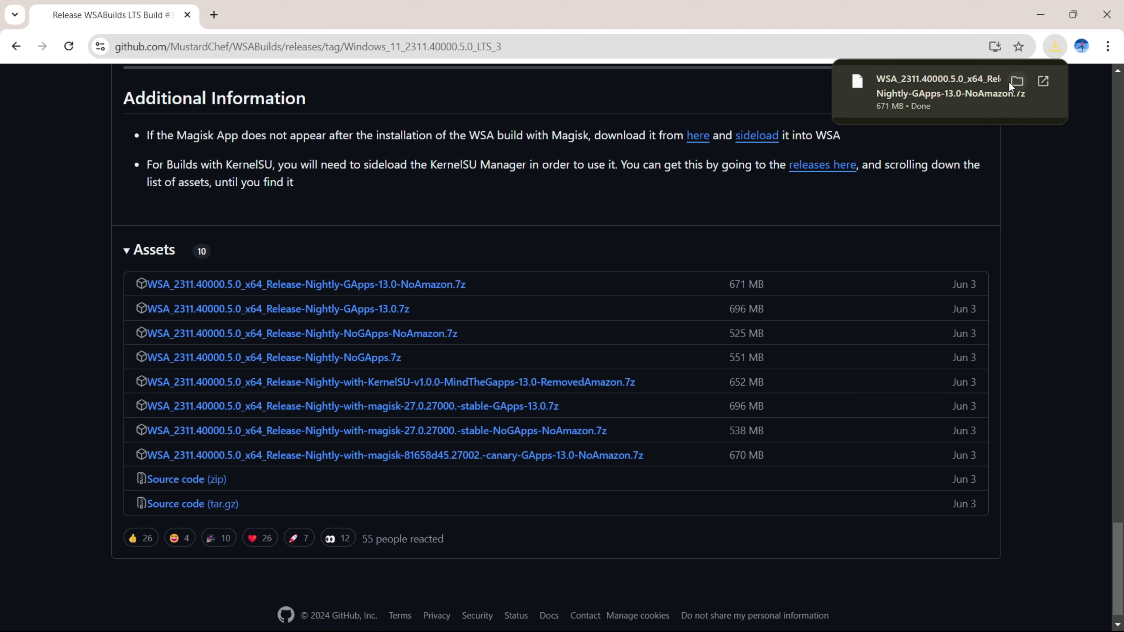
- Show the downloaded WSA archive in its folder and move it from Downloads to the desktop
{"action": "left_click", "coordinate": [1016, 82]}
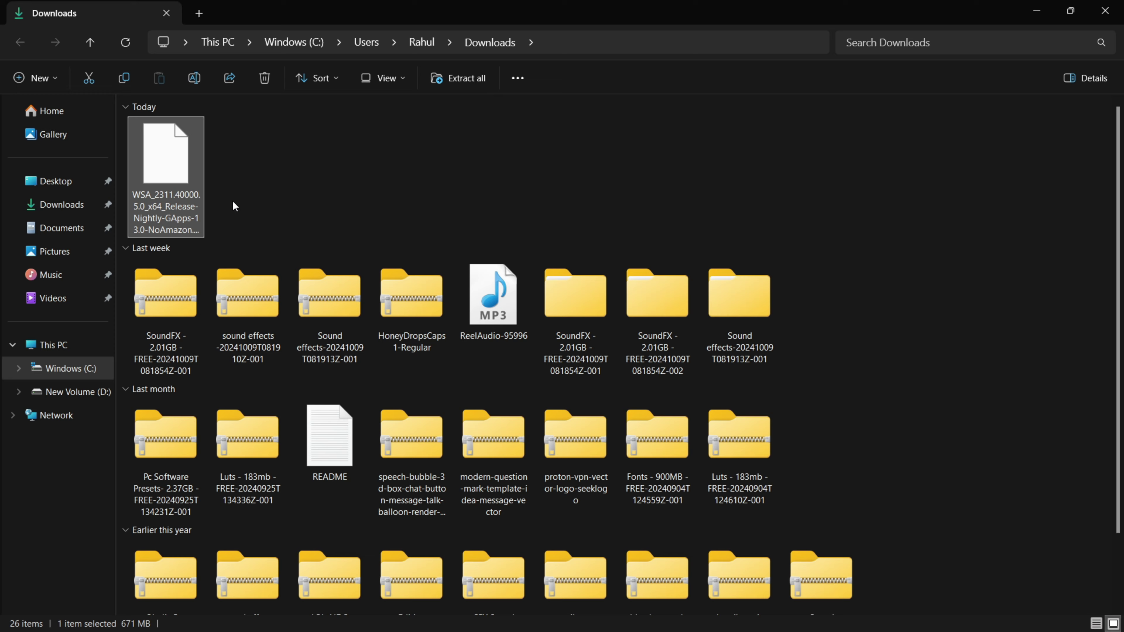
{"action": "right_click", "coordinate": [172, 158]}
{"action": "left_click", "coordinate": [189, 184]}
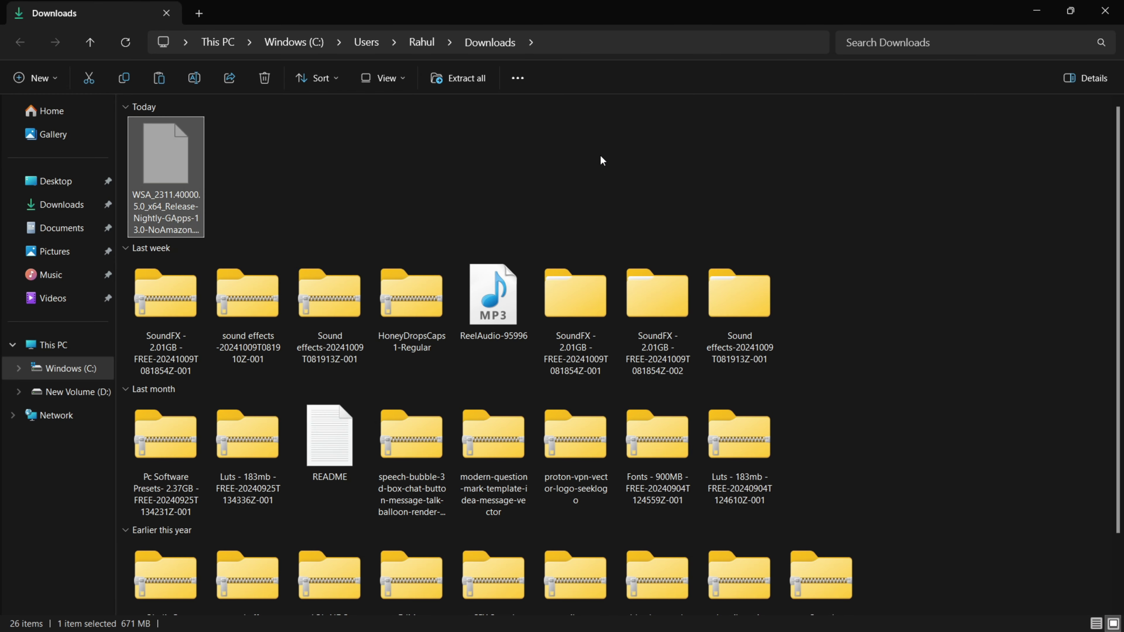
{"action": "left_click", "coordinate": [1113, 13]}
{"action": "right_click", "coordinate": [437, 85]}
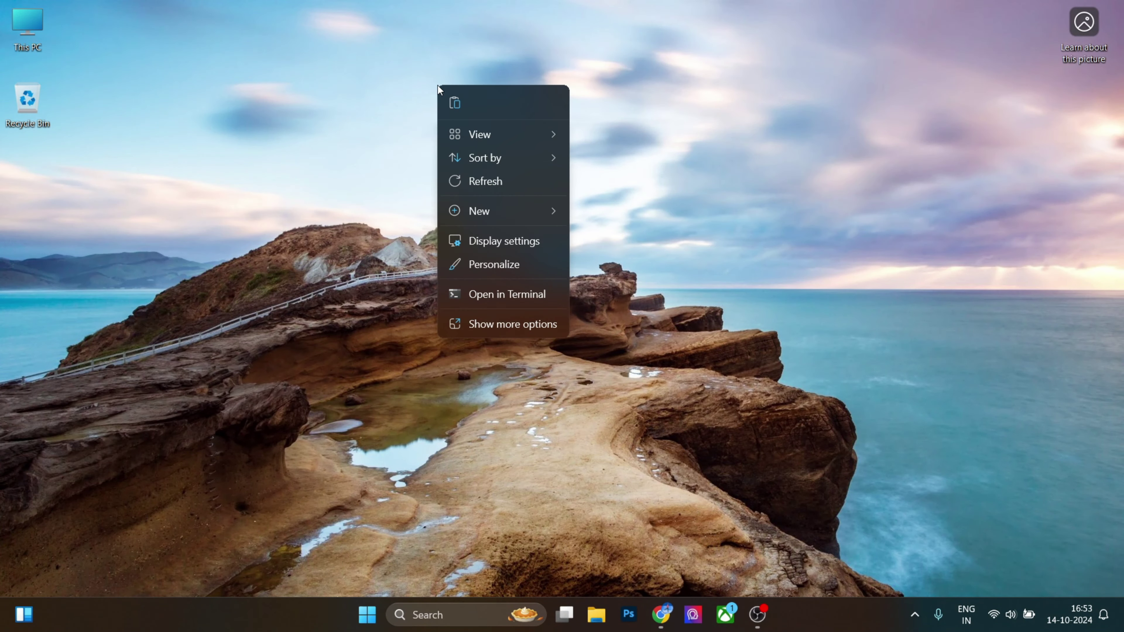
{"action": "left_click", "coordinate": [457, 106]}
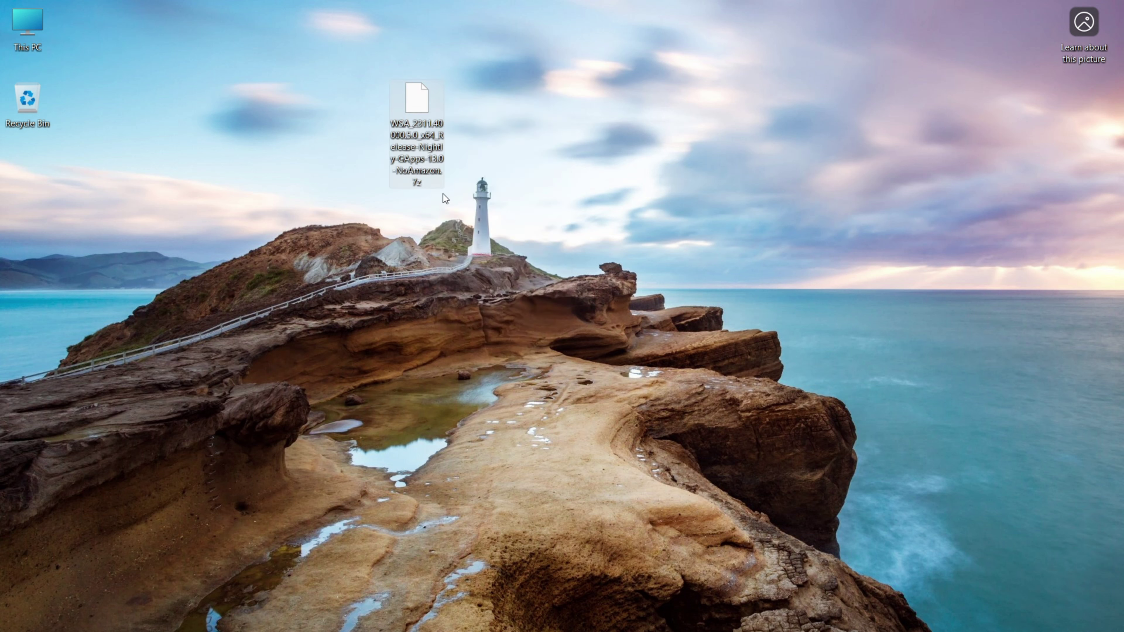
- Extract the WSA archive with WinRAR into its own desktop folder and place that folder beside the archive
{"action": "right_click", "coordinate": [417, 106]}
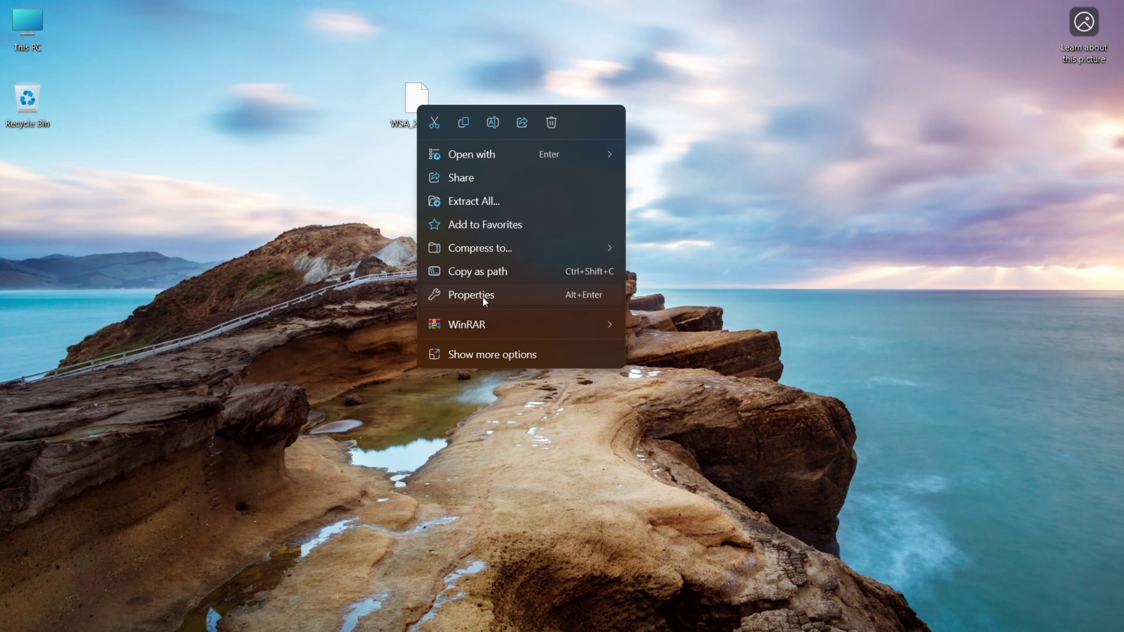
{"action": "mouse_move", "coordinate": [503, 327]}
{"action": "left_click", "coordinate": [725, 346]}
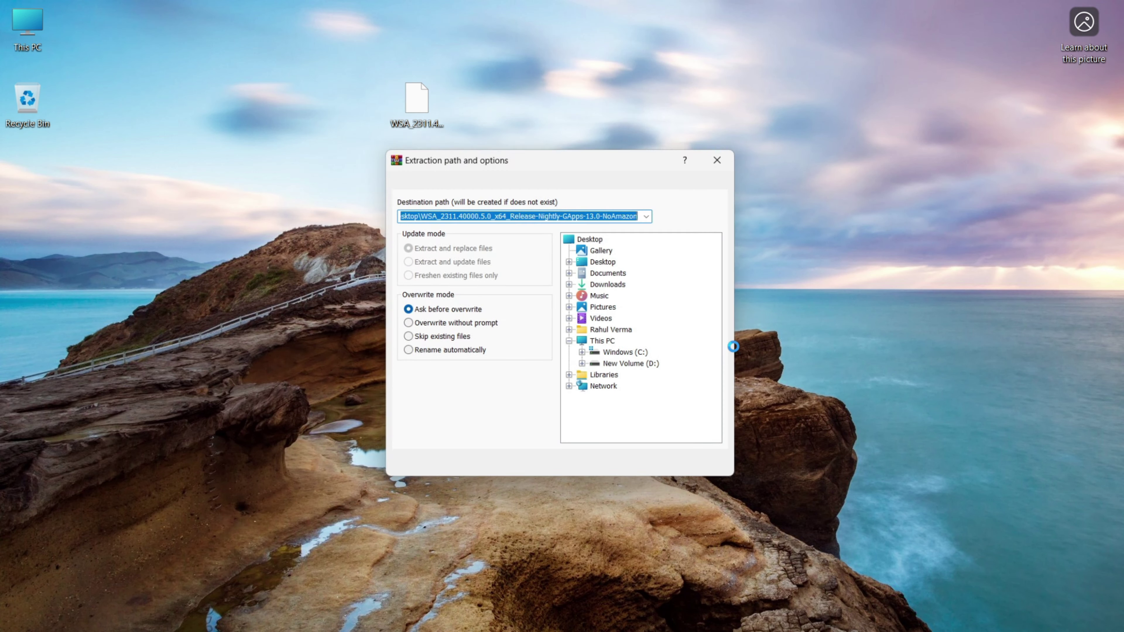
{"action": "left_click", "coordinate": [595, 471]}
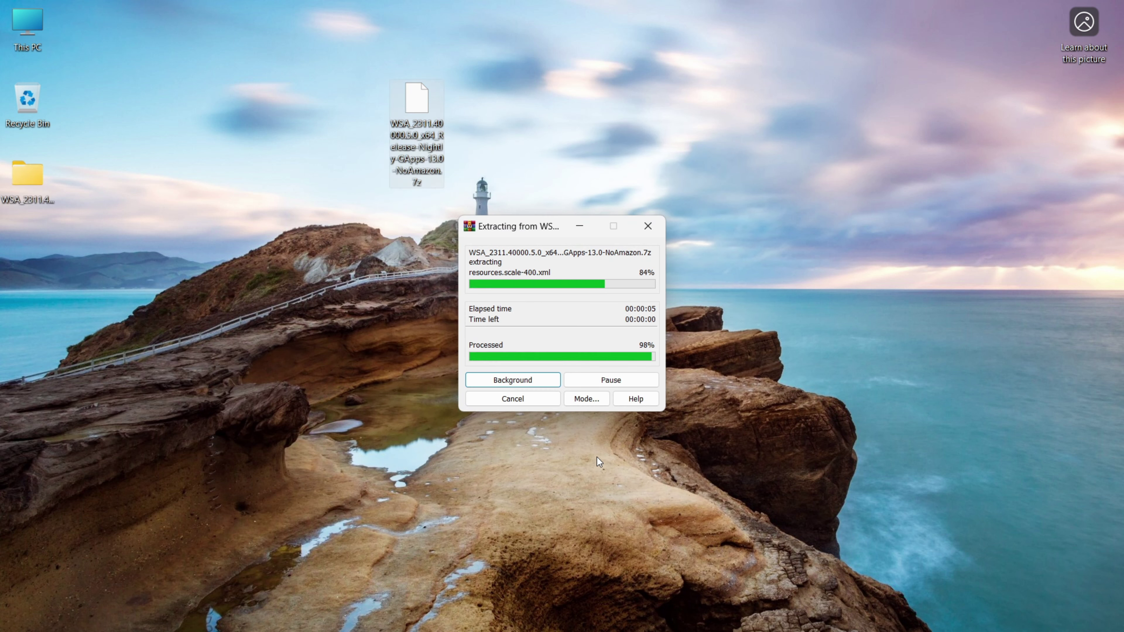
{"action": "left_click_drag", "start_coordinate": [20, 172], "coordinate": [337, 86]}
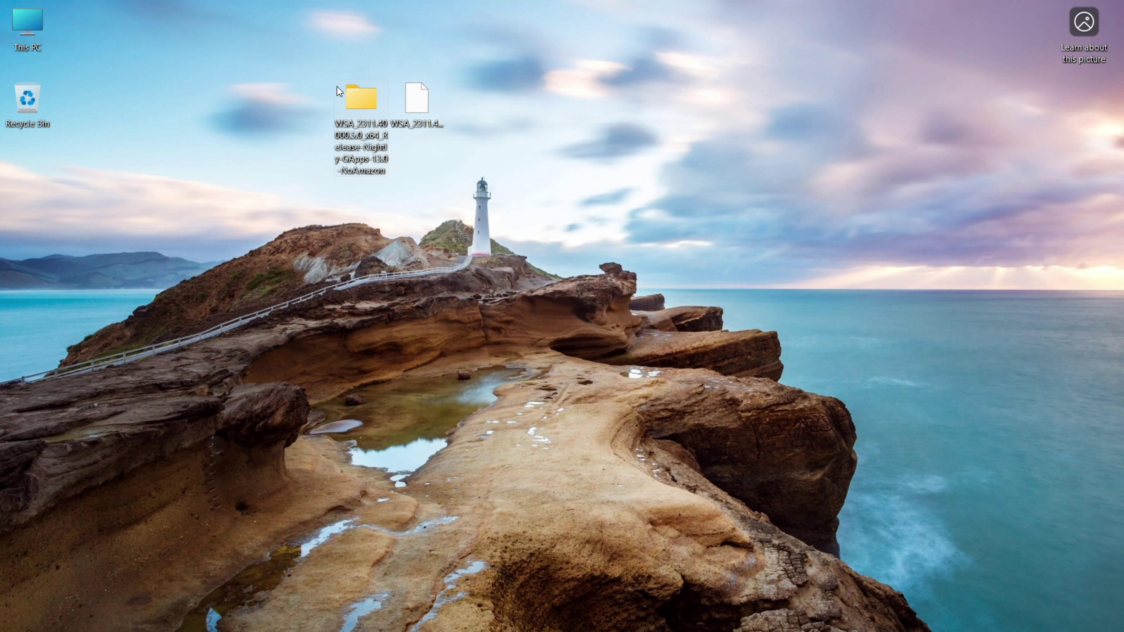
- Launch the Run batch file in the extracted WSA_2311.40000.5.0_x64 folder and continue without sharing diagnostic data
{"action": "double_click", "coordinate": [358, 106]}
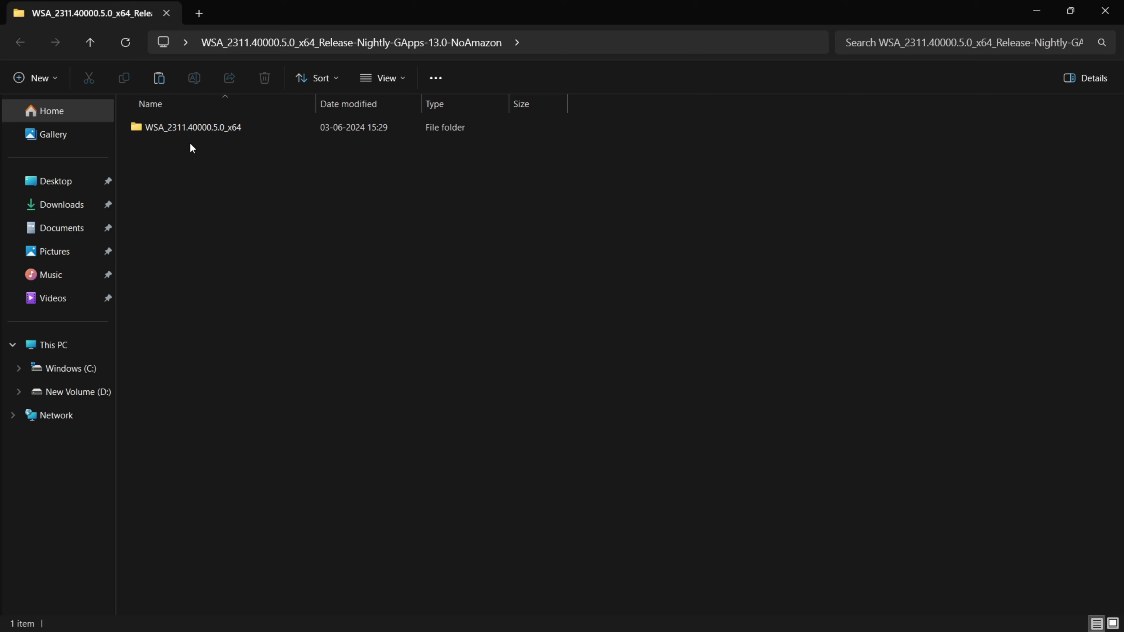
{"action": "double_click", "coordinate": [182, 128]}
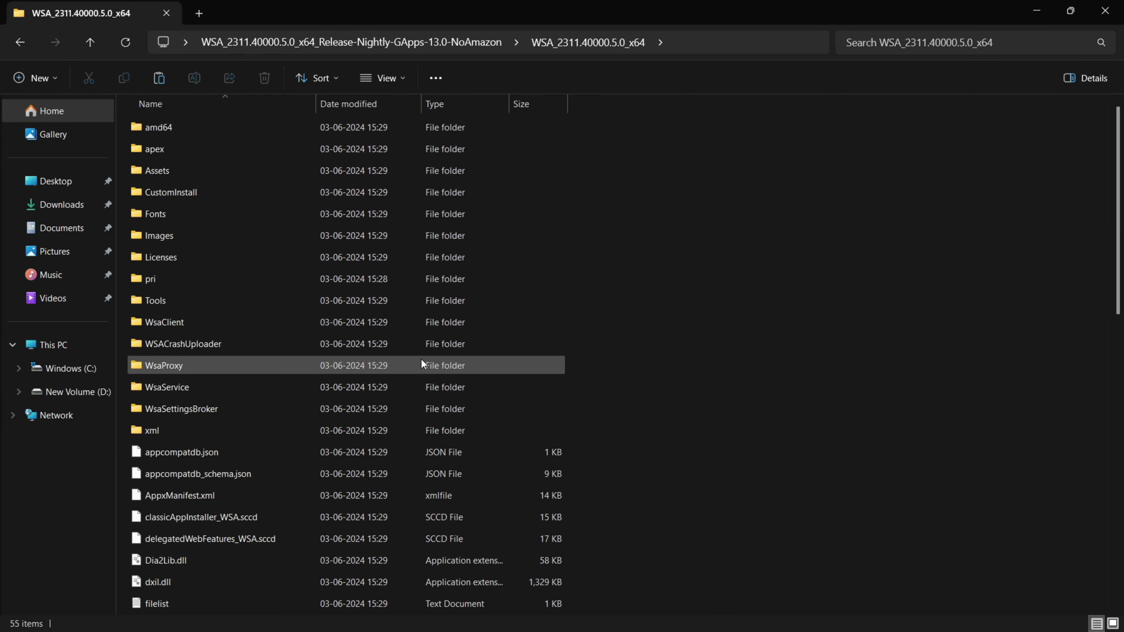
{"action": "key", "text": "r"}
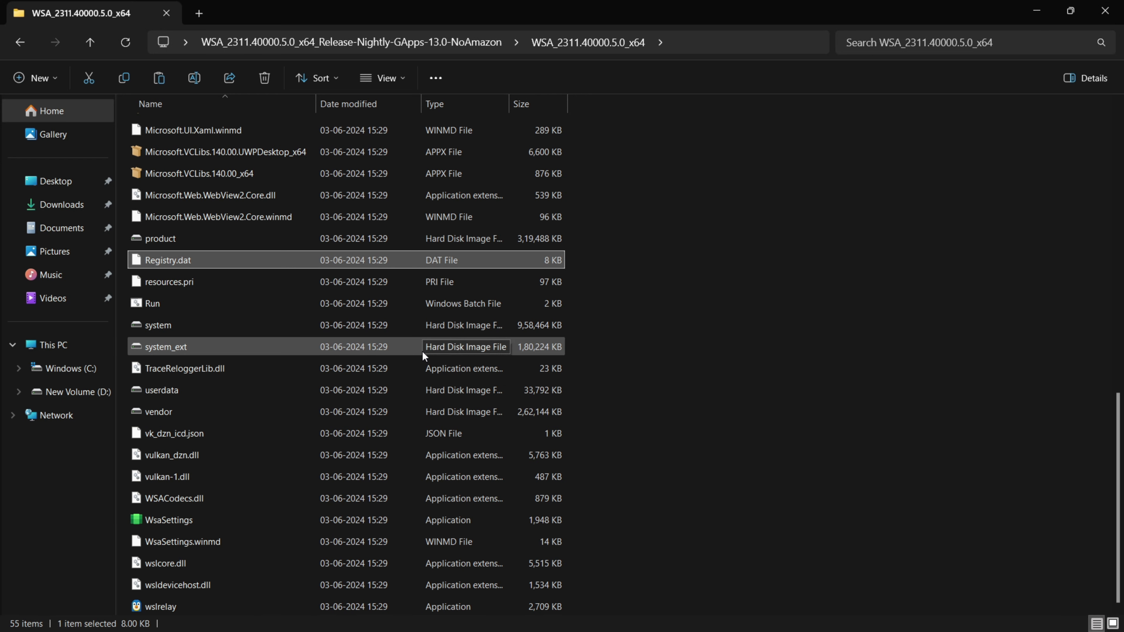
{"action": "key", "text": "r"}
{"action": "key", "text": "r"}
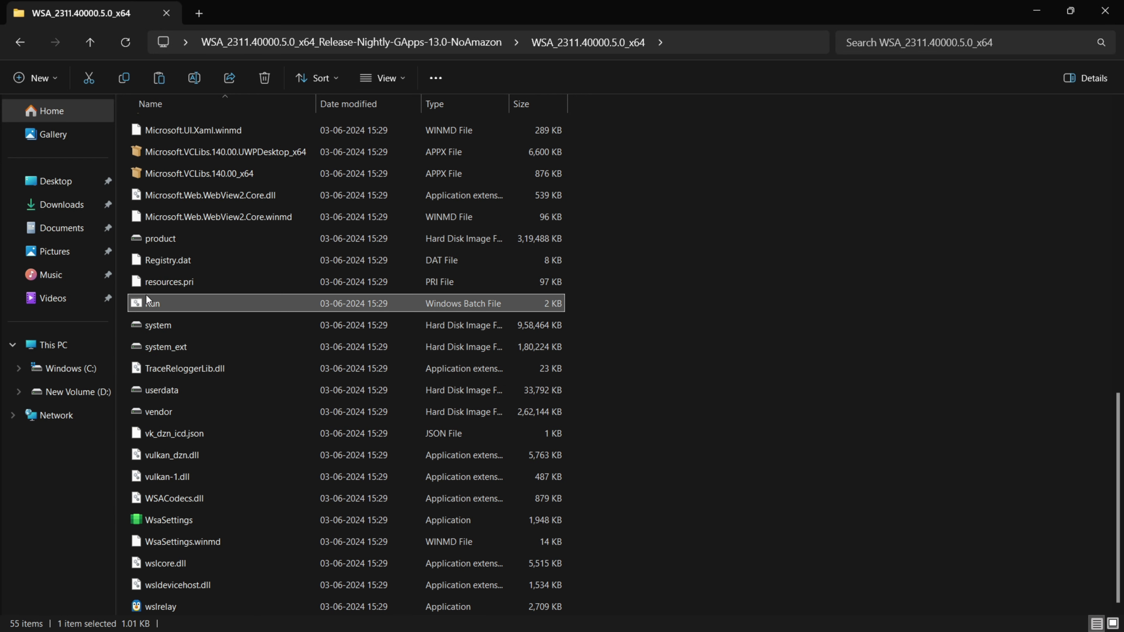
{"action": "double_click", "coordinate": [169, 302]}
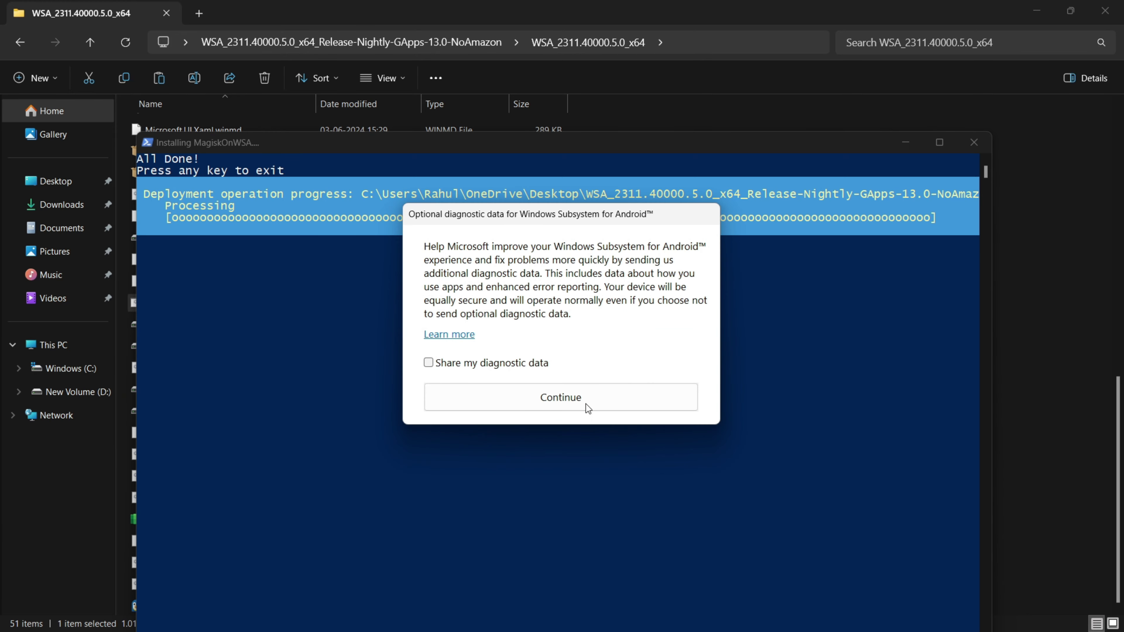
{"action": "left_click", "coordinate": [594, 395]}
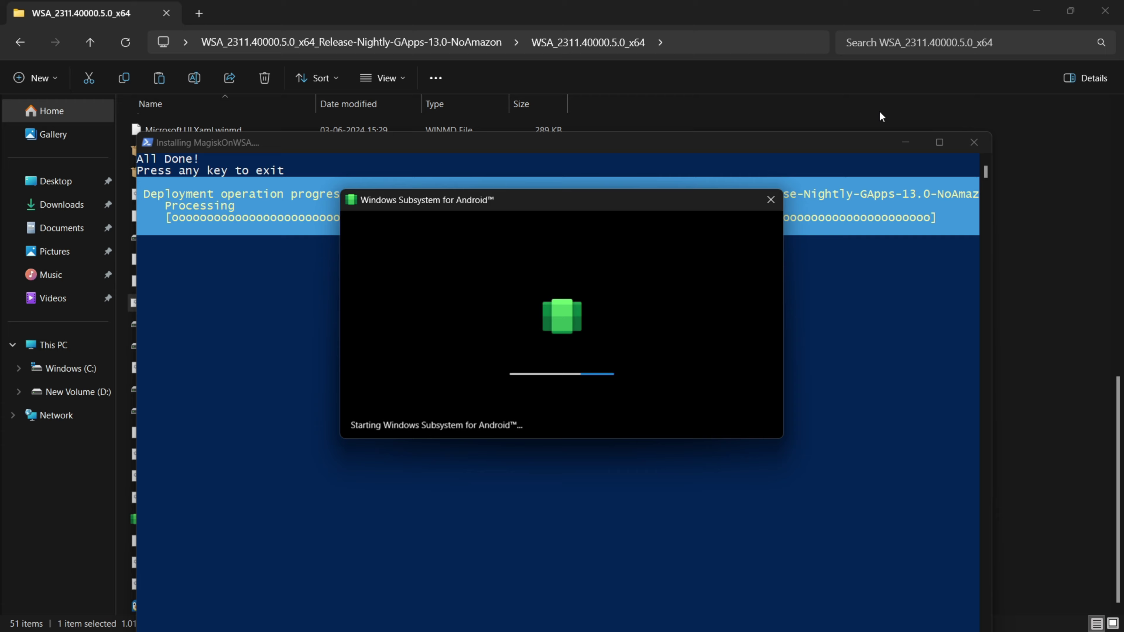
- Sign in to the Google Play Store with a Google account, accept the terms of service and allow its notifications
{"action": "left_click", "coordinate": [1039, 12]}
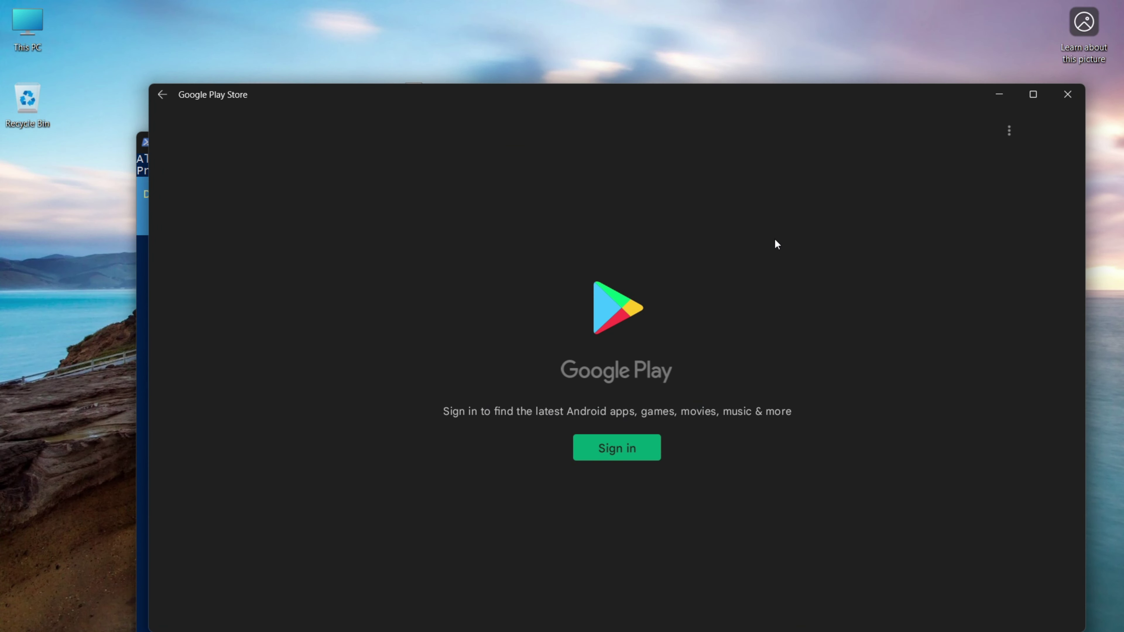
{"action": "left_click_drag", "start_coordinate": [693, 91], "coordinate": [662, 56]}
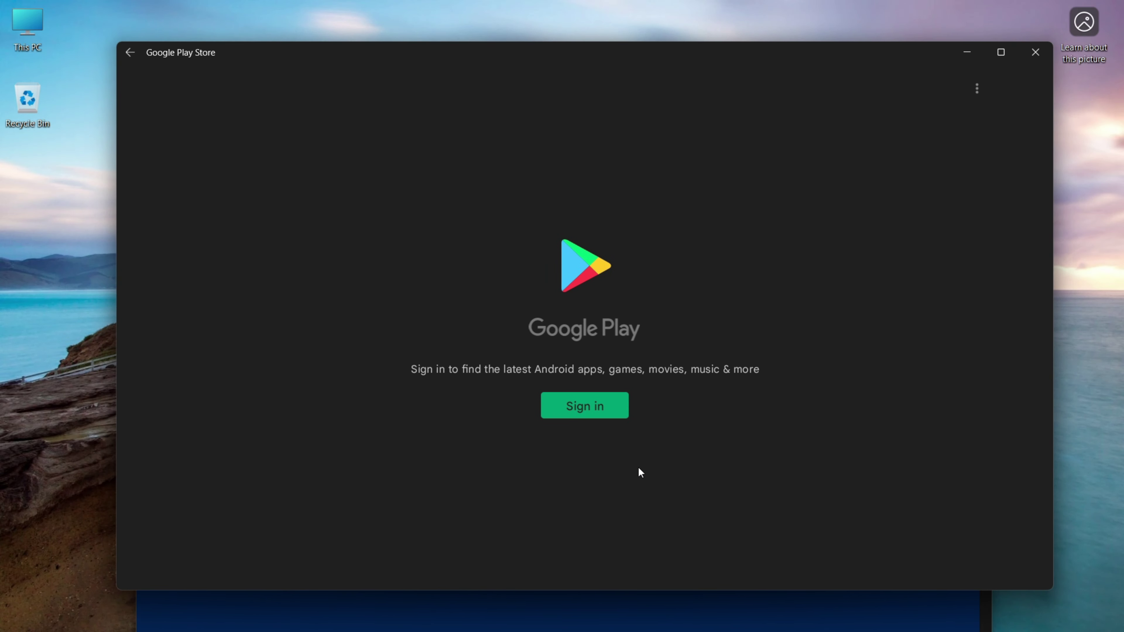
{"action": "left_click", "coordinate": [584, 413]}
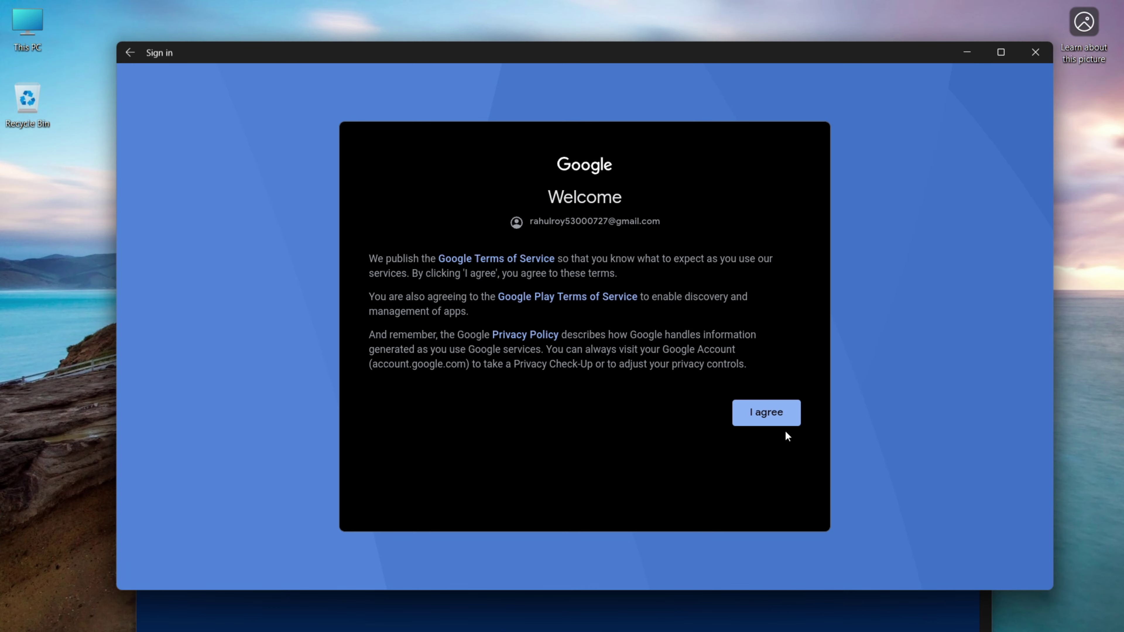
{"action": "left_click", "coordinate": [749, 418]}
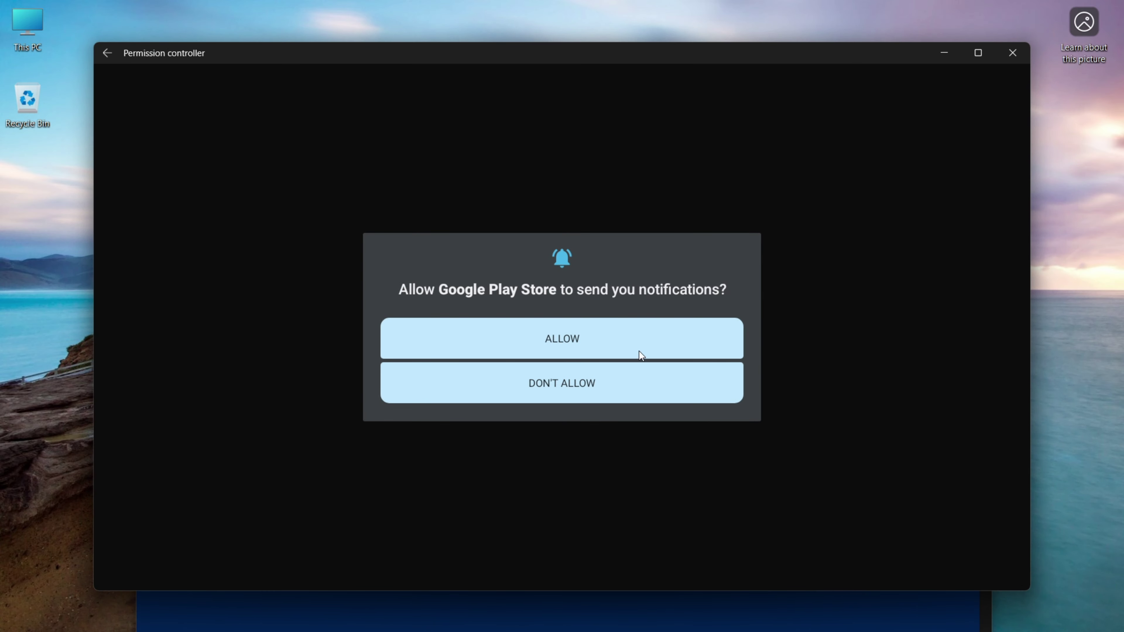
{"action": "left_click", "coordinate": [630, 345]}
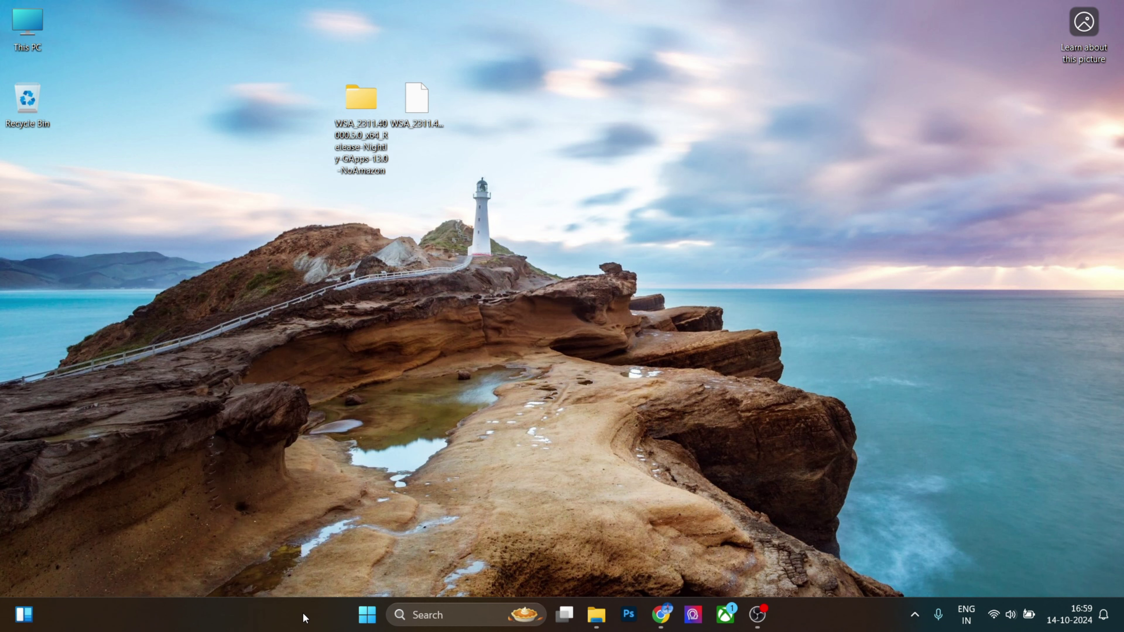
- Launch Play Store from the list of all installed Windows apps
{"action": "left_click", "coordinate": [367, 614]}
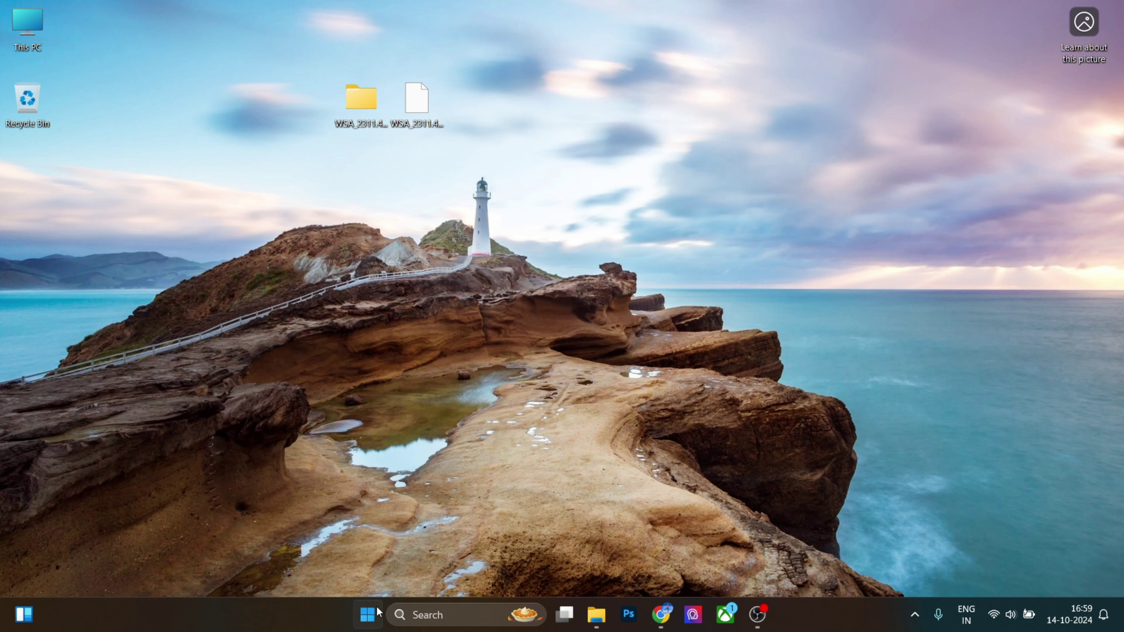
{"action": "left_click", "coordinate": [722, 142]}
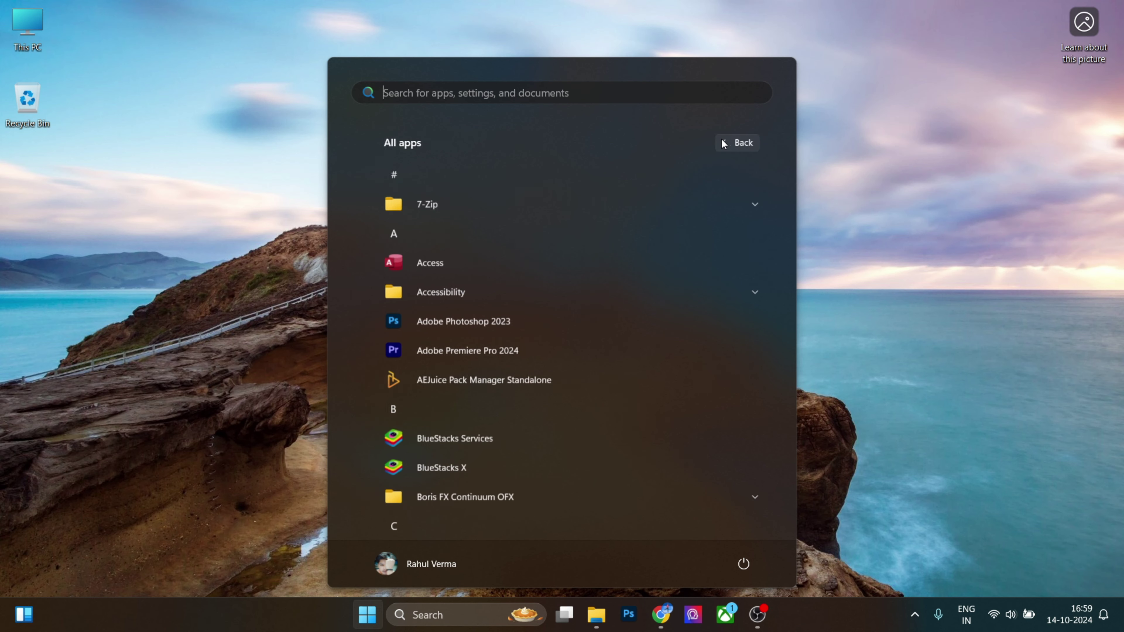
{"action": "scroll", "coordinate": [687, 385], "scroll_direction": "down", "scroll_amount": 10}
{"action": "scroll", "coordinate": [702, 371], "scroll_direction": "down", "scroll_amount": 12}
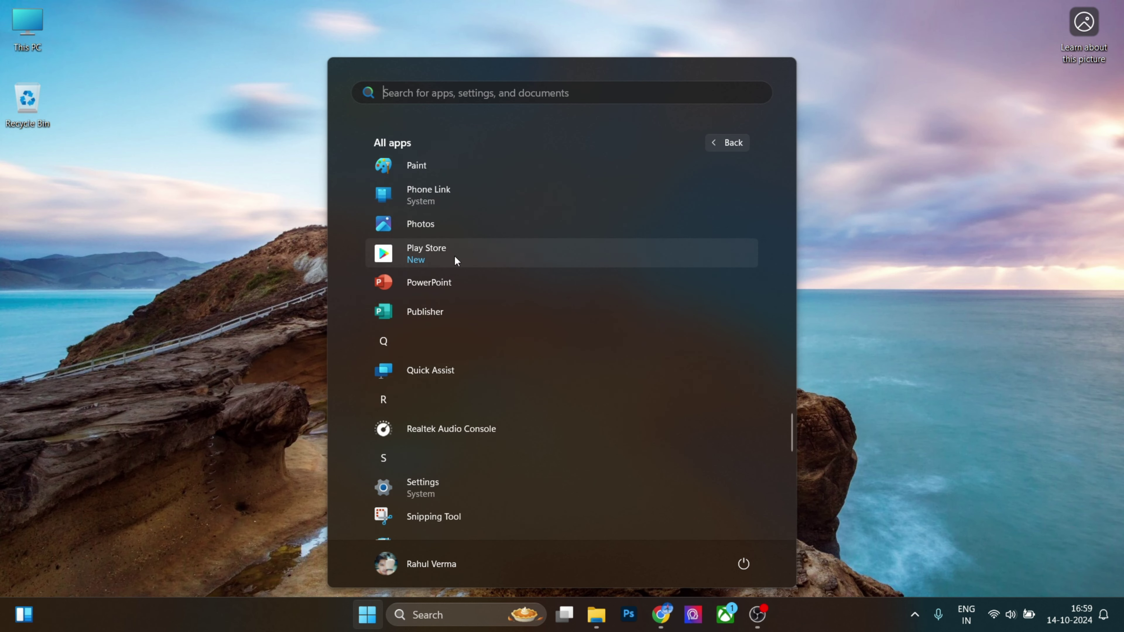
{"action": "left_click", "coordinate": [470, 260]}
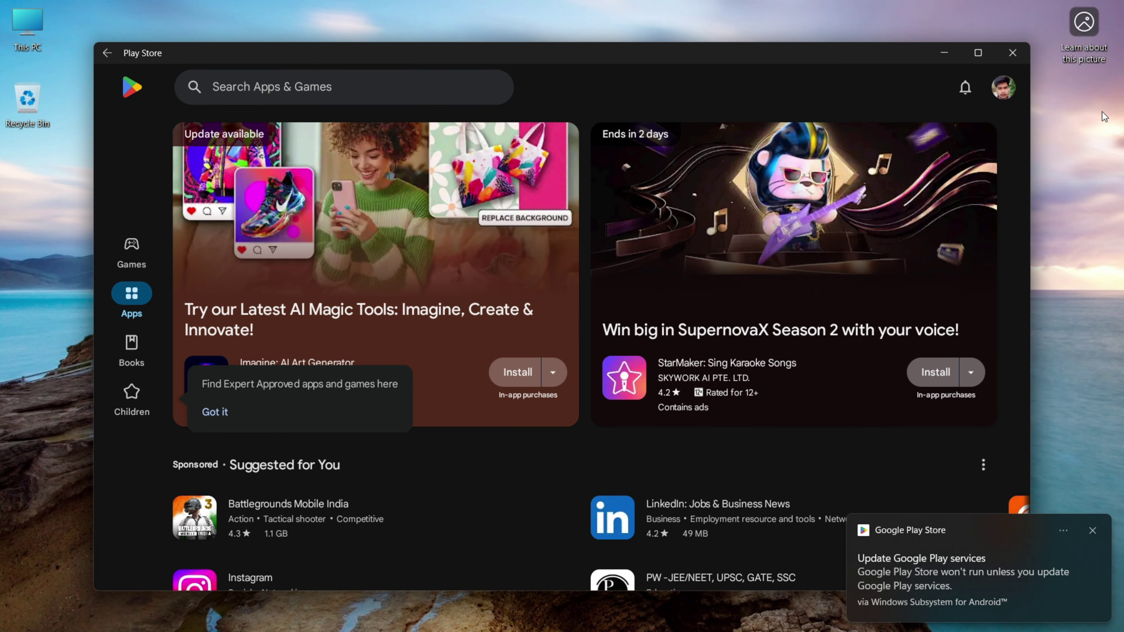
- Check the signed-in Play Store account, browse the suggested apps and view the Battlegrounds Mobile India page
{"action": "left_click", "coordinate": [998, 91]}
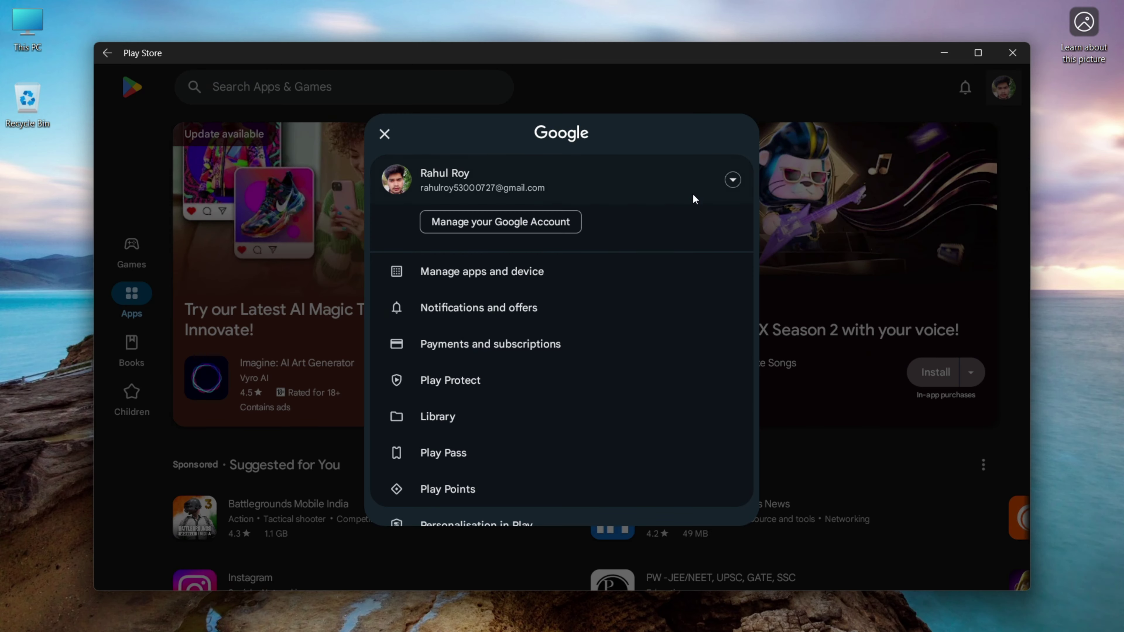
{"action": "left_click", "coordinate": [1000, 96]}
{"action": "scroll", "coordinate": [818, 517], "scroll_direction": "down", "scroll_amount": 5}
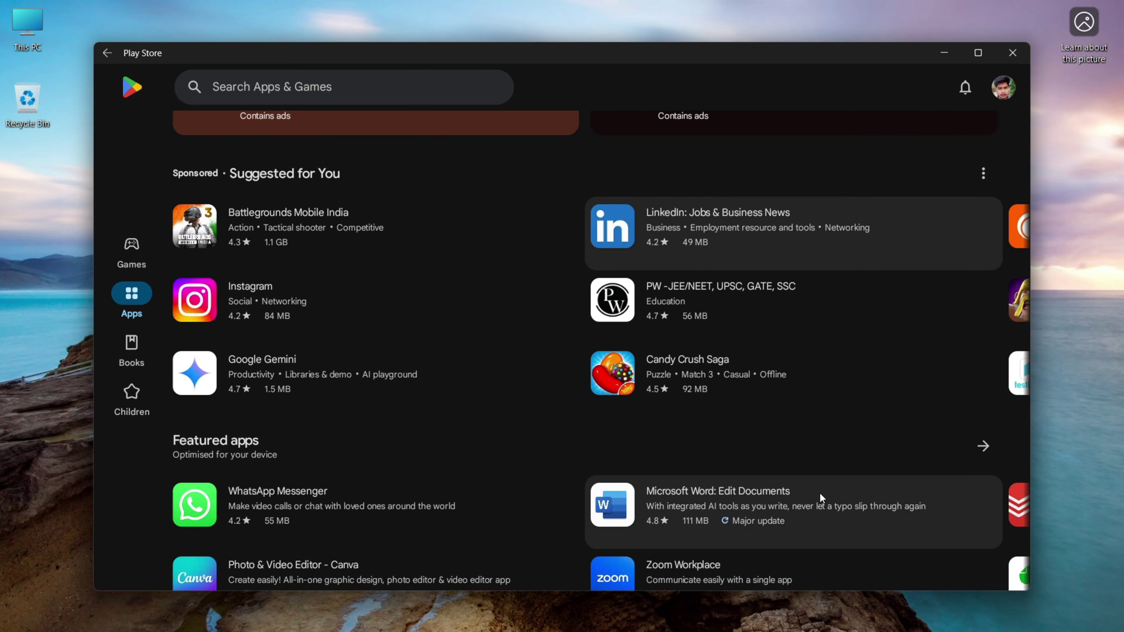
{"action": "scroll", "coordinate": [819, 492], "scroll_direction": "up", "scroll_amount": 2}
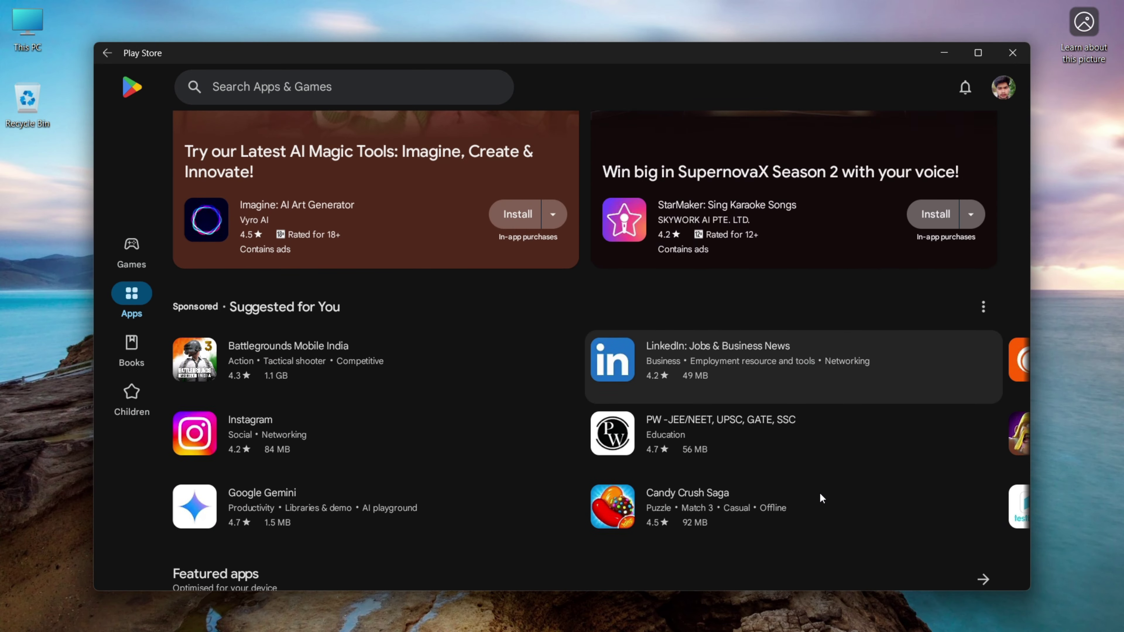
{"action": "left_click", "coordinate": [382, 369]}
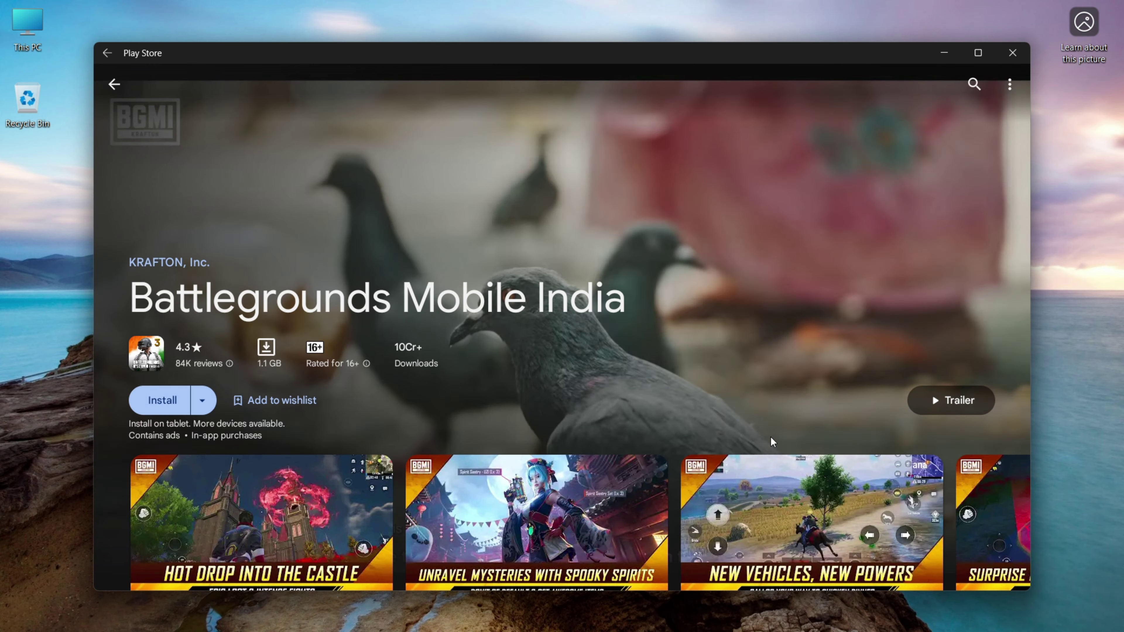
{"action": "left_click", "coordinate": [112, 89]}
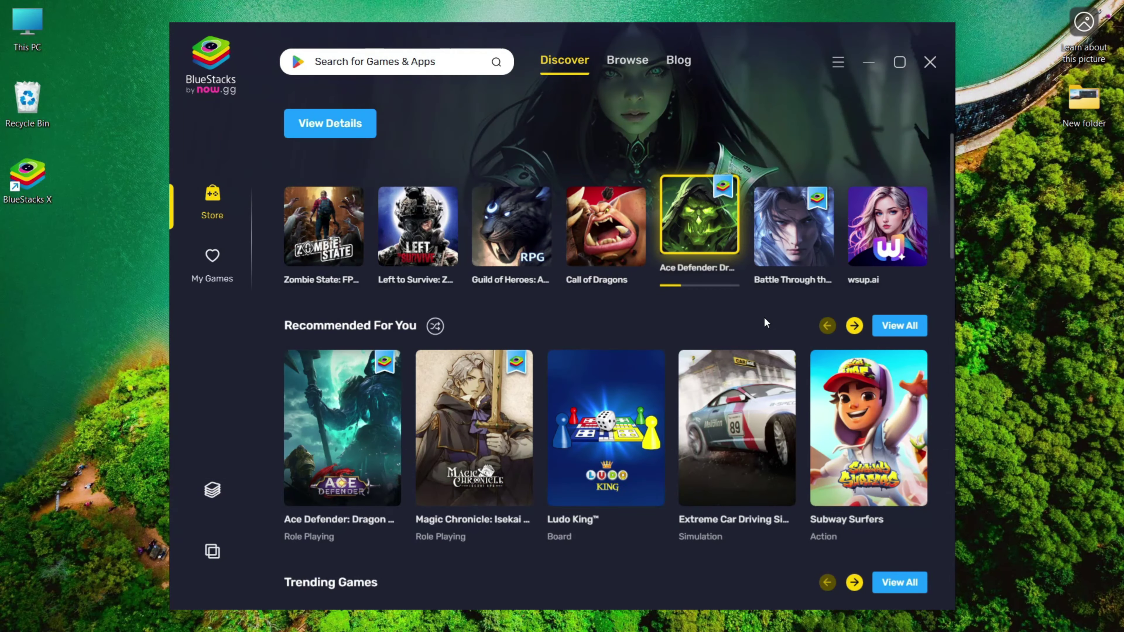
- Switch to BlueStacks X and look through the recommended and trending games in its store
{"action": "type", "text": "RAID: Shadow Legends"}
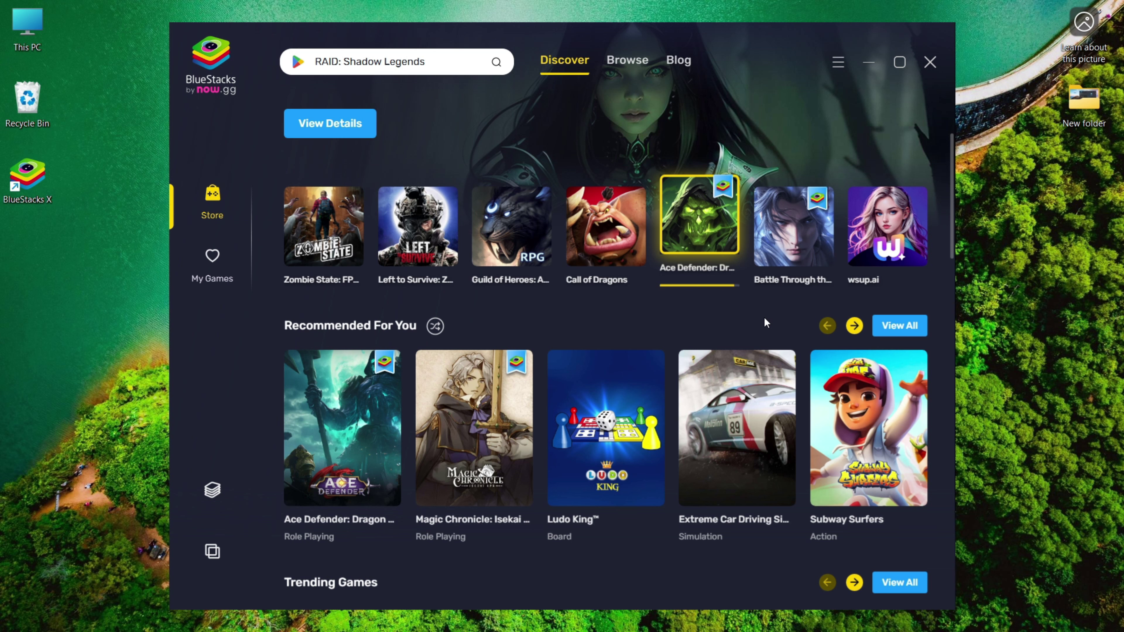
{"action": "scroll", "coordinate": [615, 404], "scroll_direction": "down", "scroll_amount": 3}
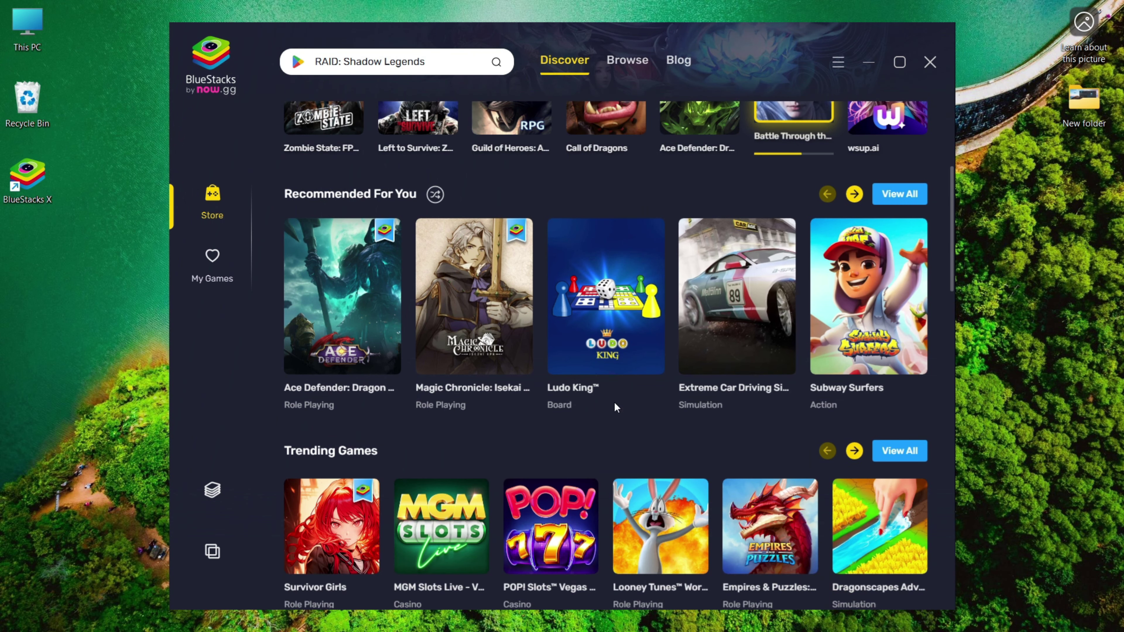
{"action": "scroll", "coordinate": [615, 403], "scroll_direction": "down", "scroll_amount": 3}
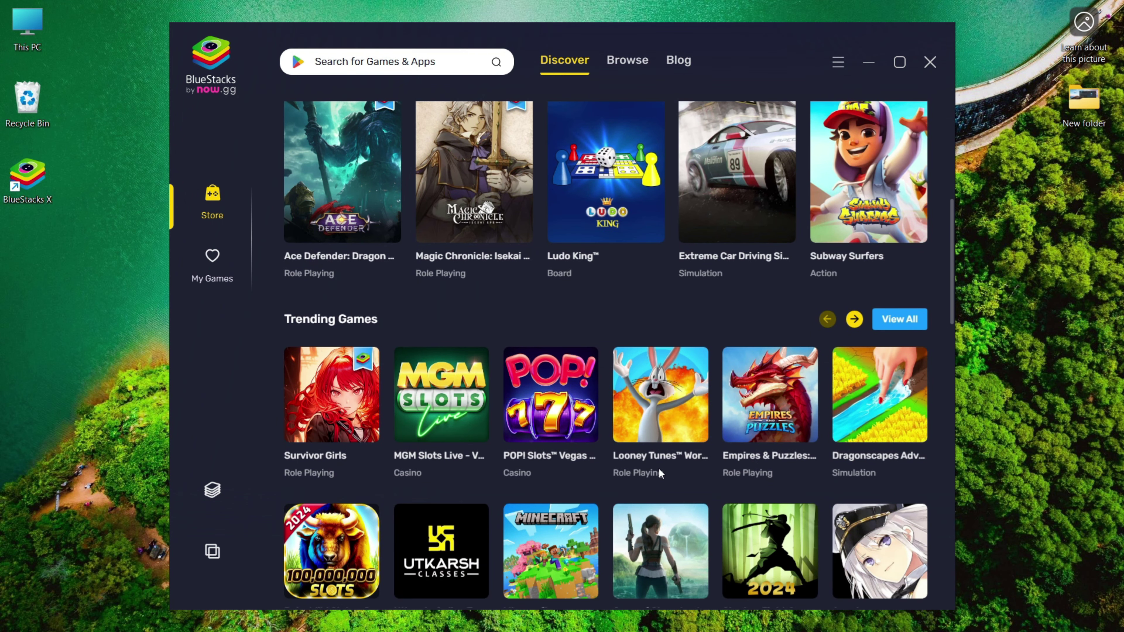
{"action": "scroll", "coordinate": [659, 467], "scroll_direction": "up", "scroll_amount": 6}
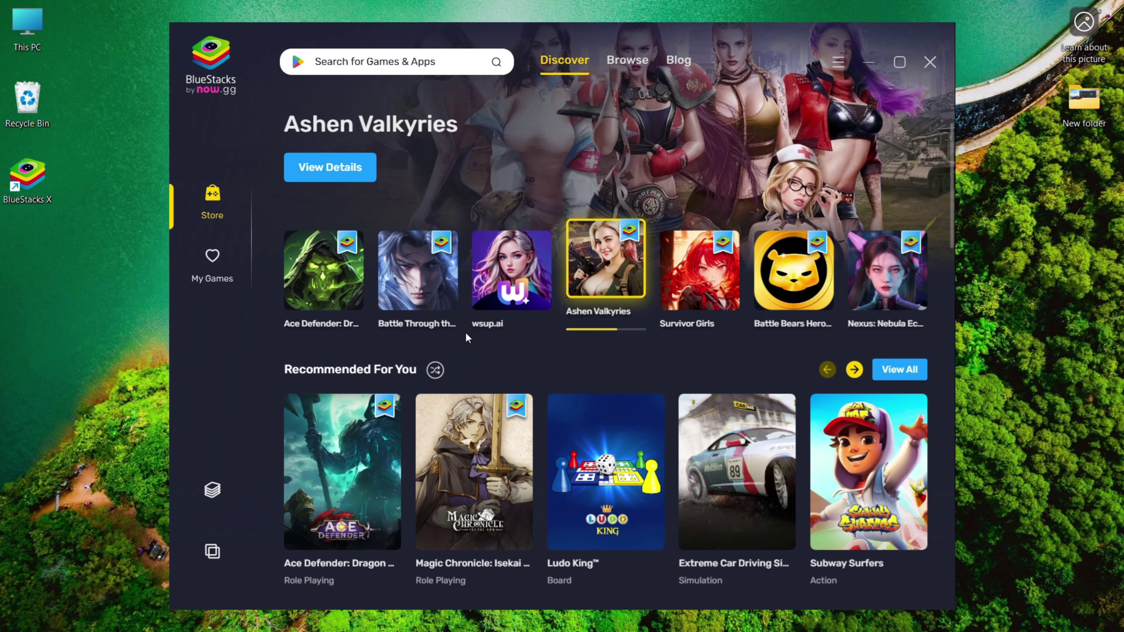
{"action": "left_click", "coordinate": [408, 66]}
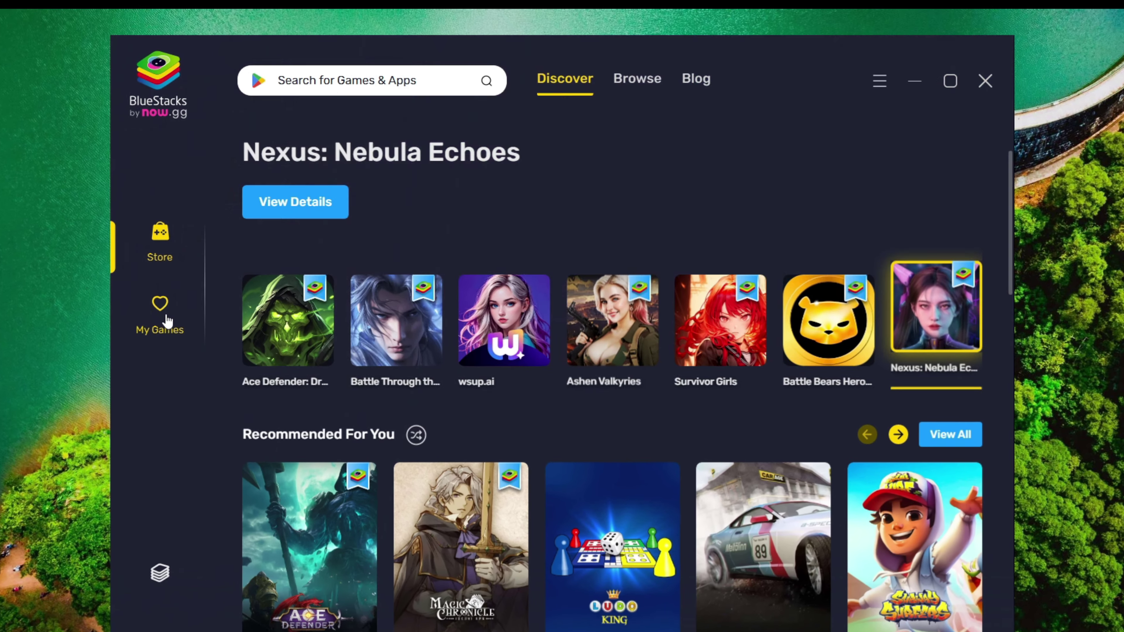
- Show My Games and view the option for installing a local APK without choosing a file
{"action": "left_click", "coordinate": [108, 361]}
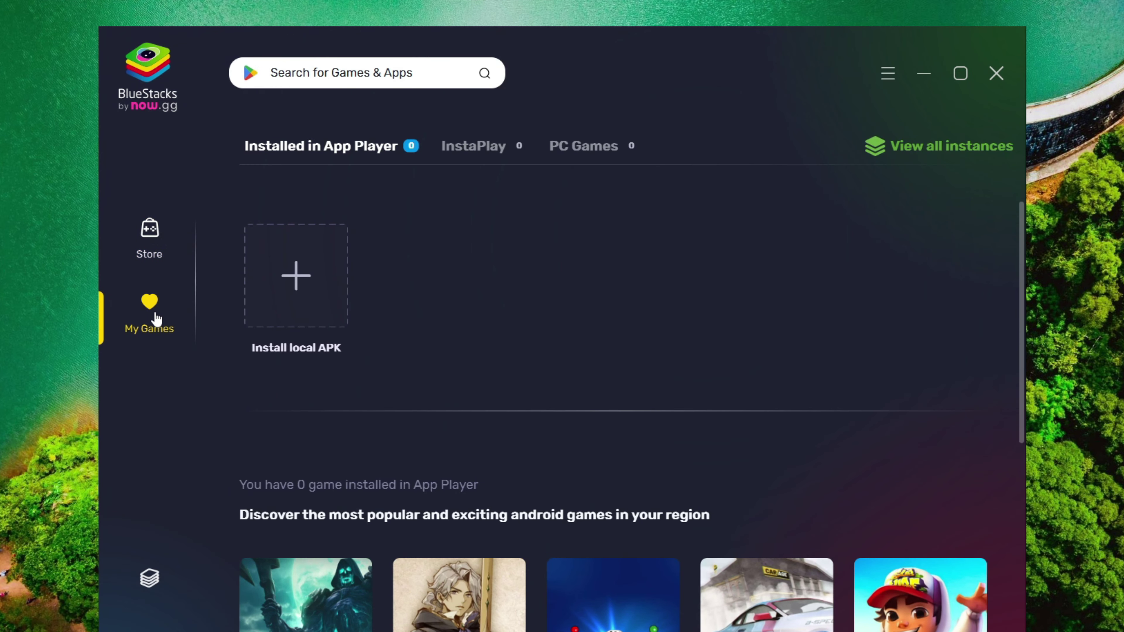
{"action": "left_click", "coordinate": [294, 288]}
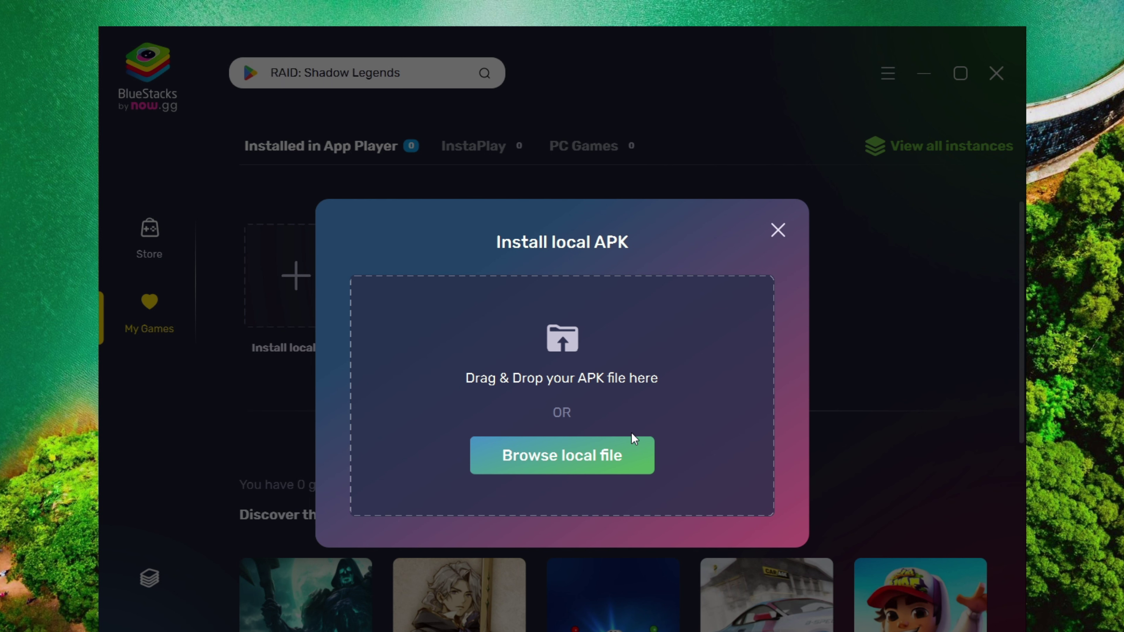
{"action": "left_click", "coordinate": [779, 239]}
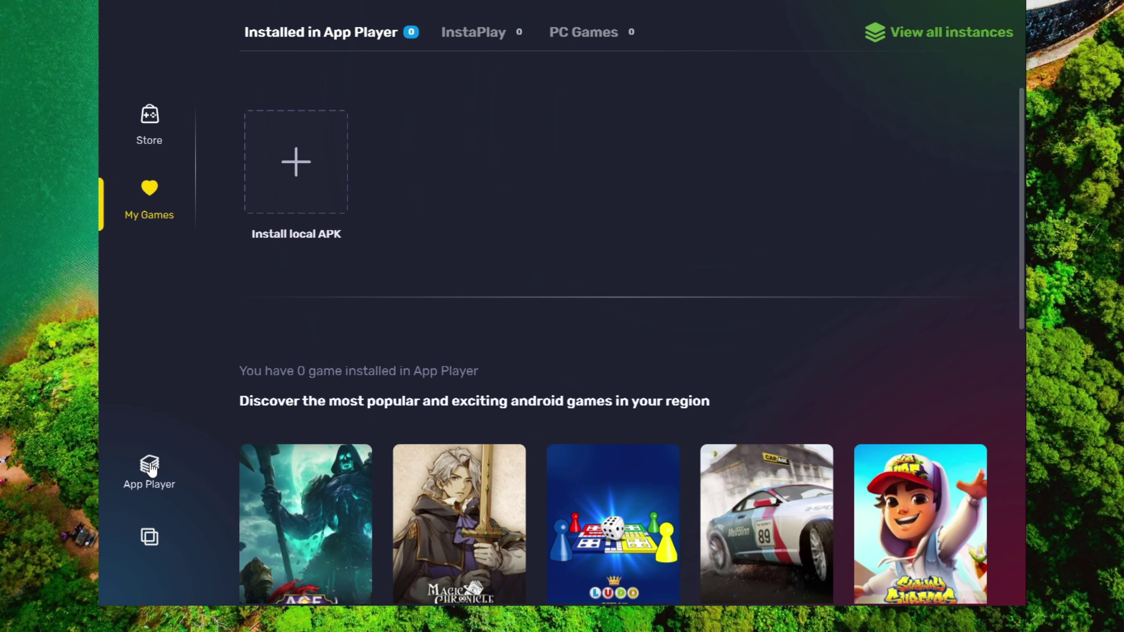
- Launch the BlueStacks App Player and look through the Android Settings among its system apps
{"action": "left_click", "coordinate": [150, 465]}
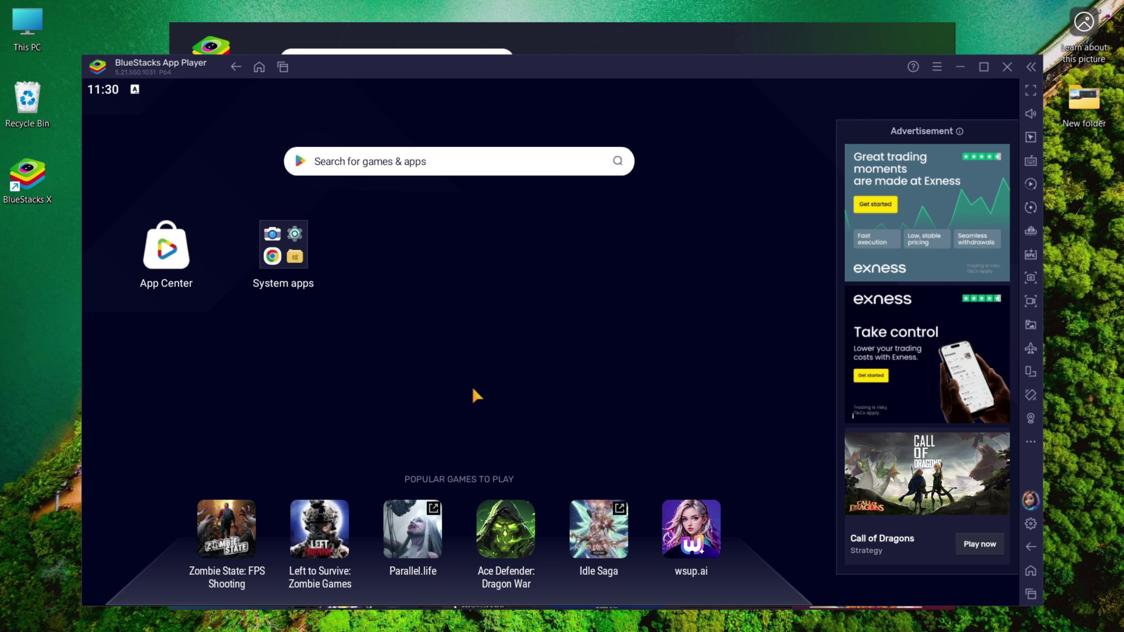
{"action": "left_click", "coordinate": [278, 240]}
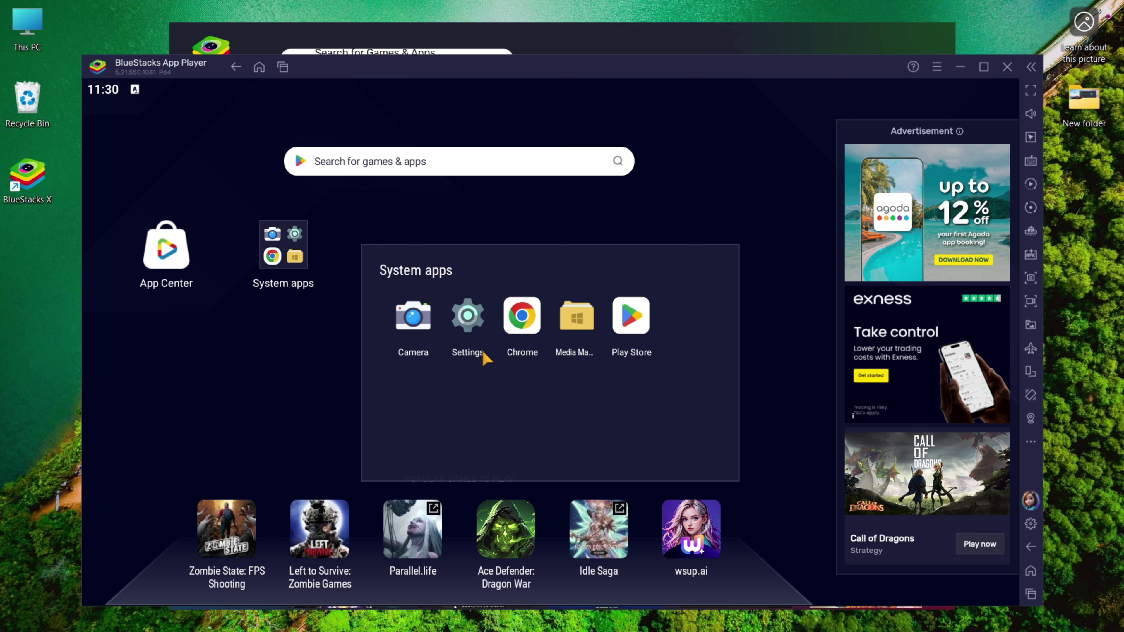
{"action": "left_click", "coordinate": [471, 336]}
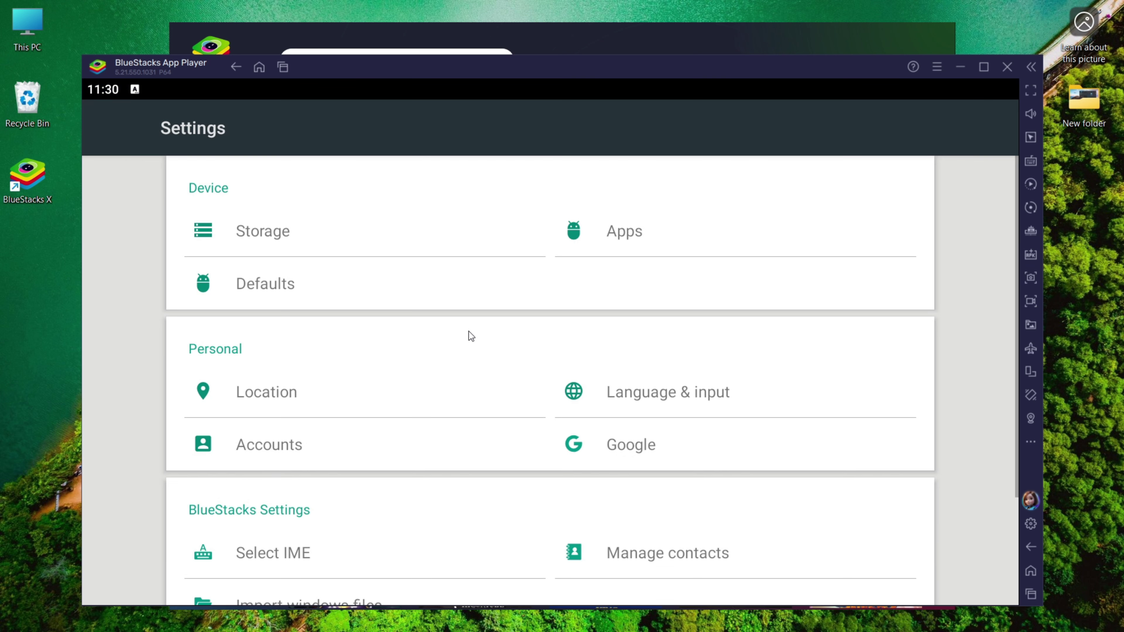
{"action": "scroll", "coordinate": [502, 390], "scroll_direction": "down", "scroll_amount": 1}
{"action": "scroll", "coordinate": [502, 390], "scroll_direction": "down", "scroll_amount": 3}
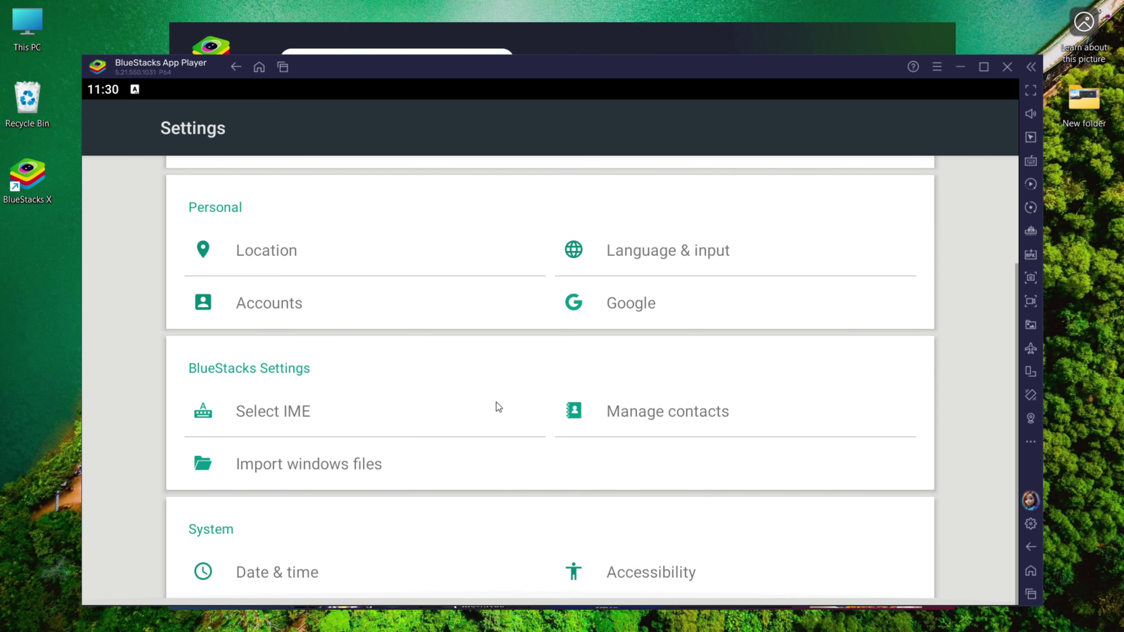
{"action": "left_click", "coordinate": [235, 68]}
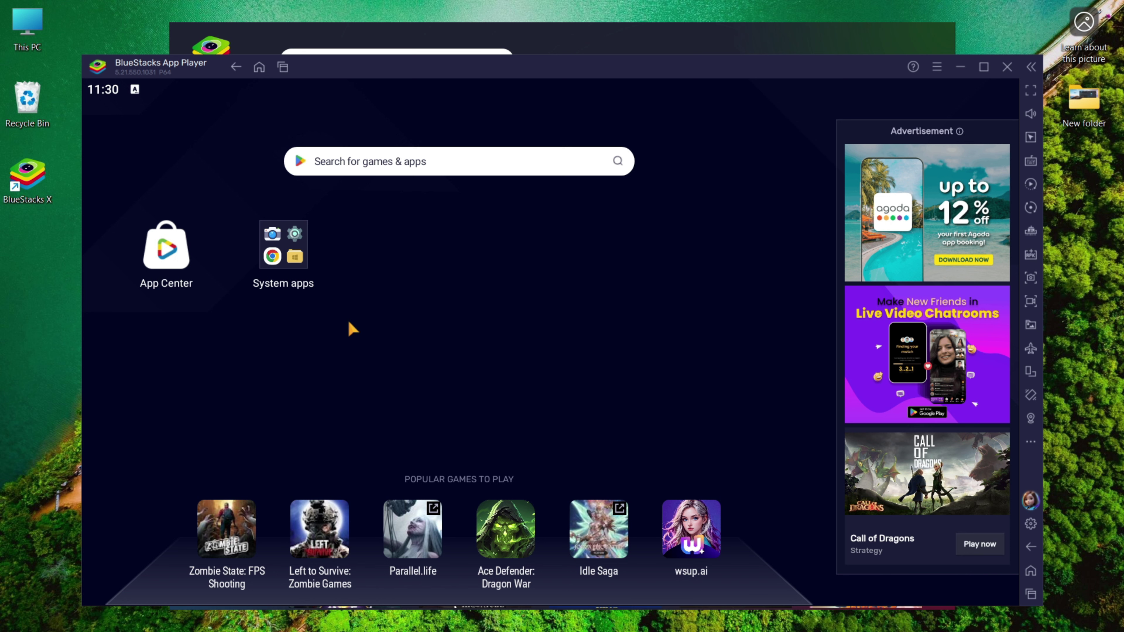
- Search the App Player for "free fire" and install Free Fire MAX from its Google Play page
{"action": "left_click", "coordinate": [394, 161]}
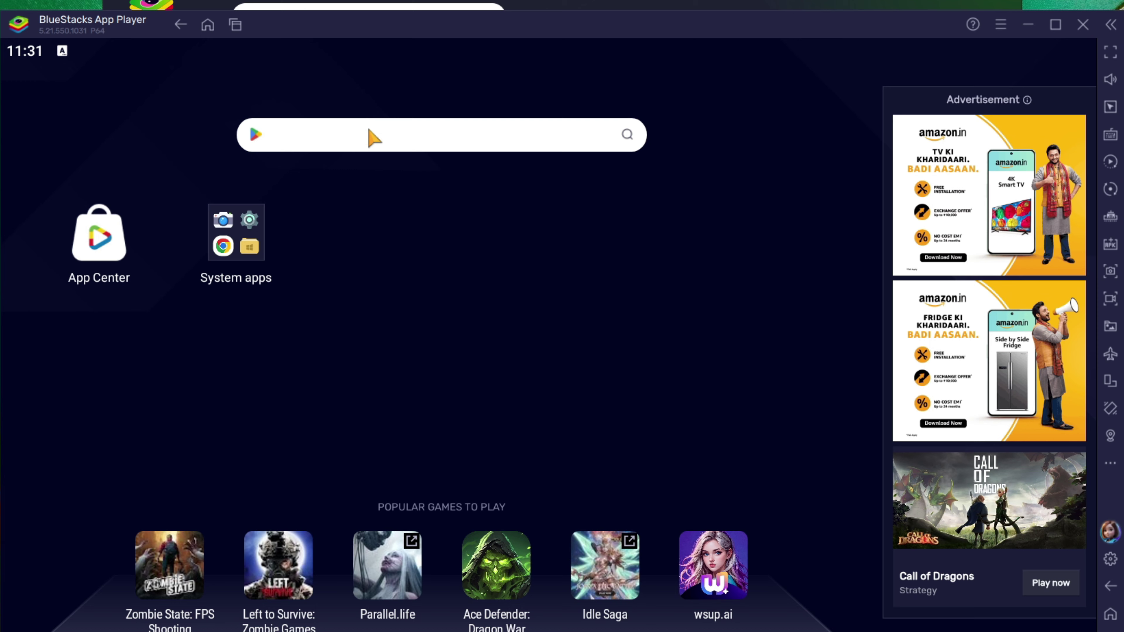
{"action": "type", "text": "free fire"}
{"action": "left_click", "coordinate": [627, 135]}
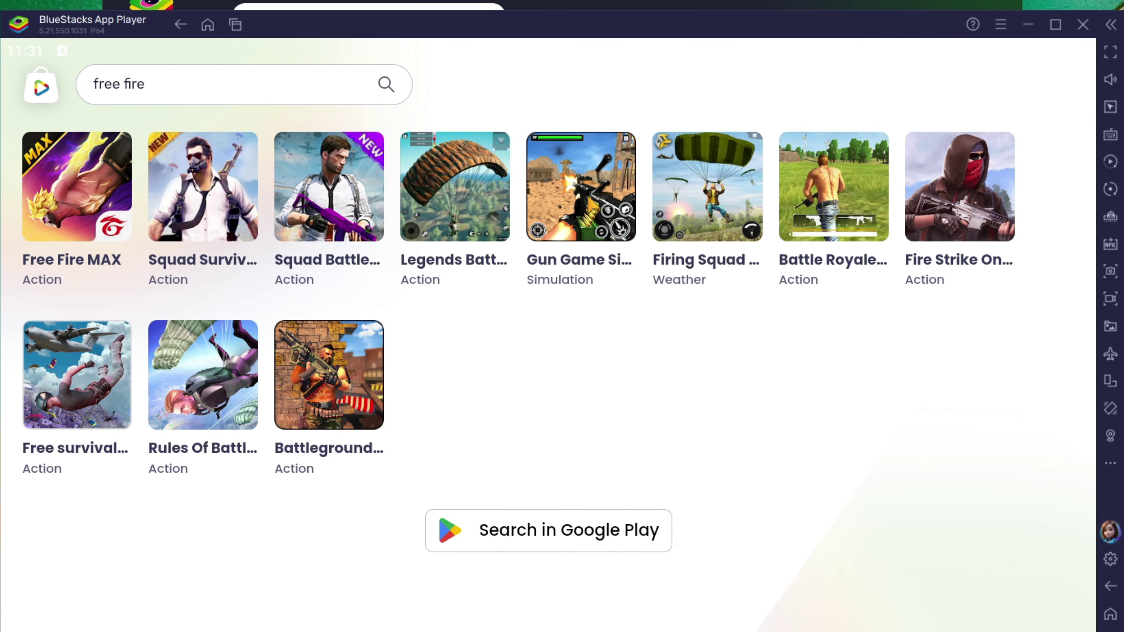
{"action": "left_click", "coordinate": [57, 202]}
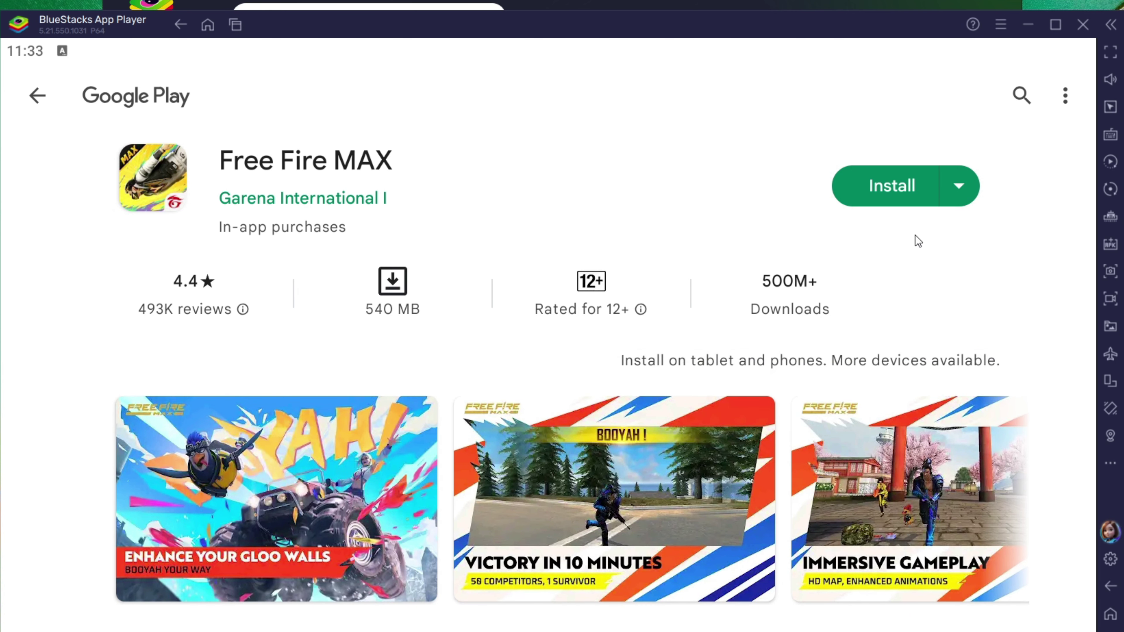
{"action": "left_click", "coordinate": [897, 197]}
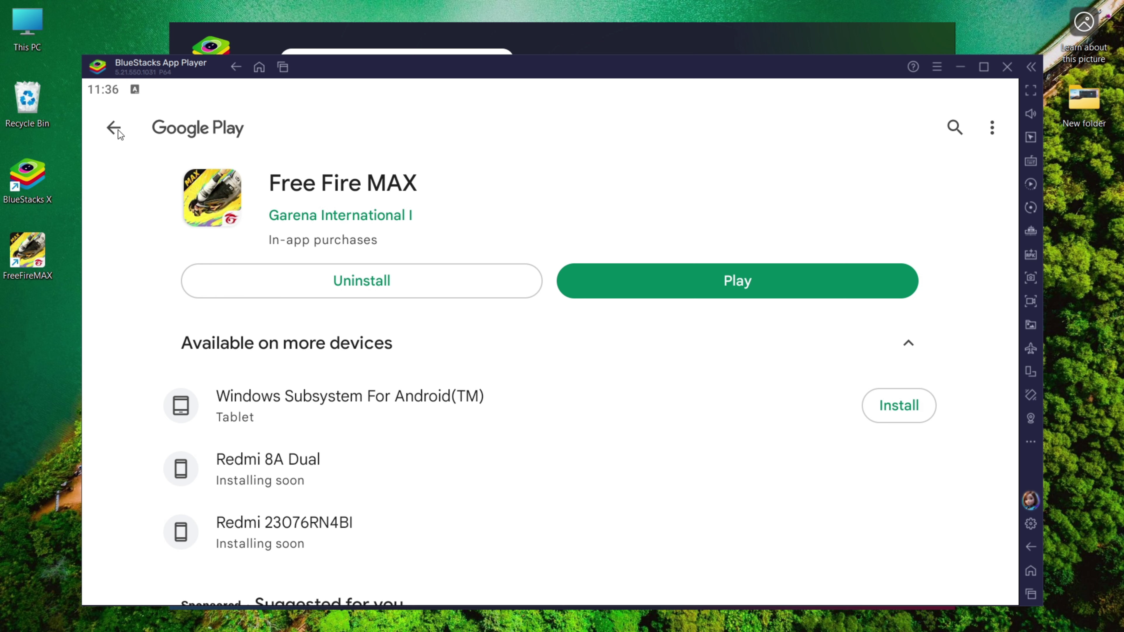
{"action": "left_click", "coordinate": [110, 127]}
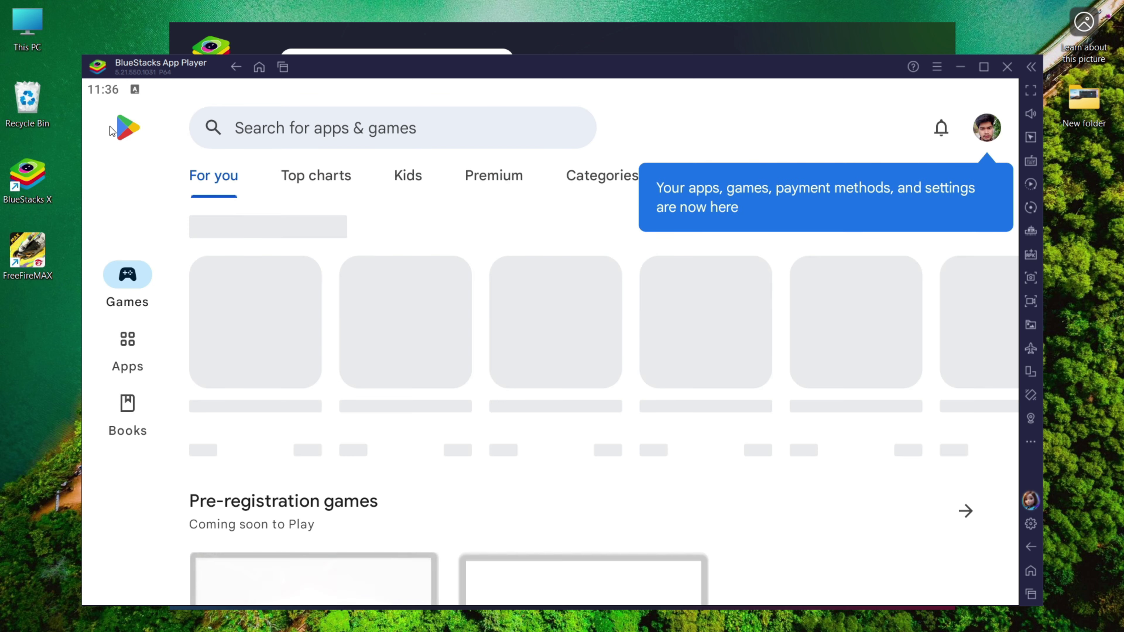
{"action": "left_click", "coordinate": [230, 70]}
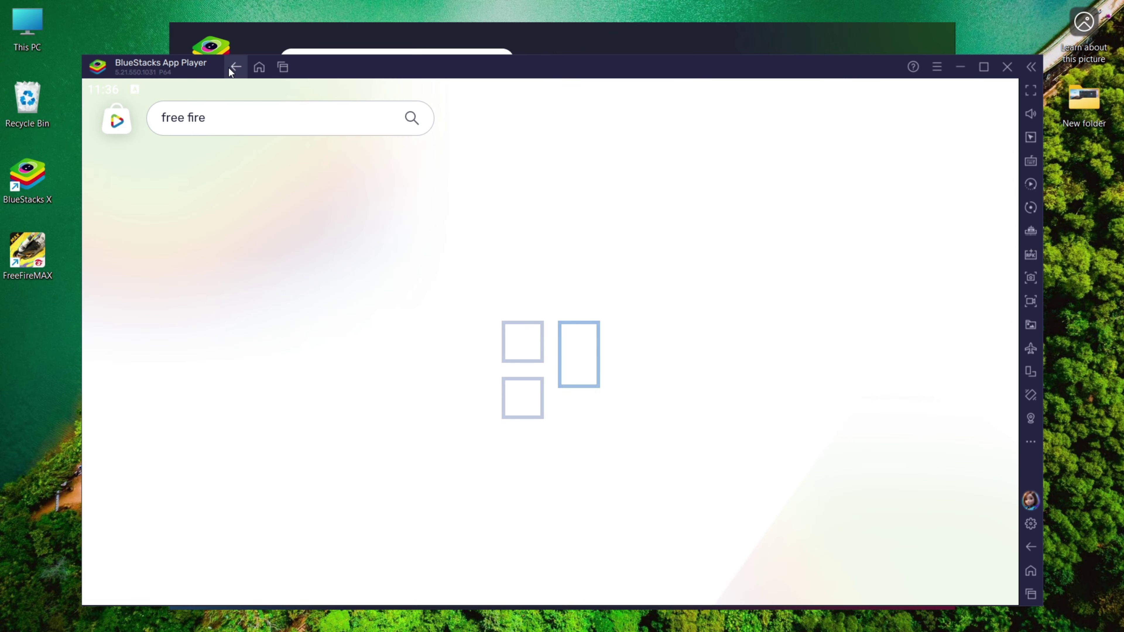